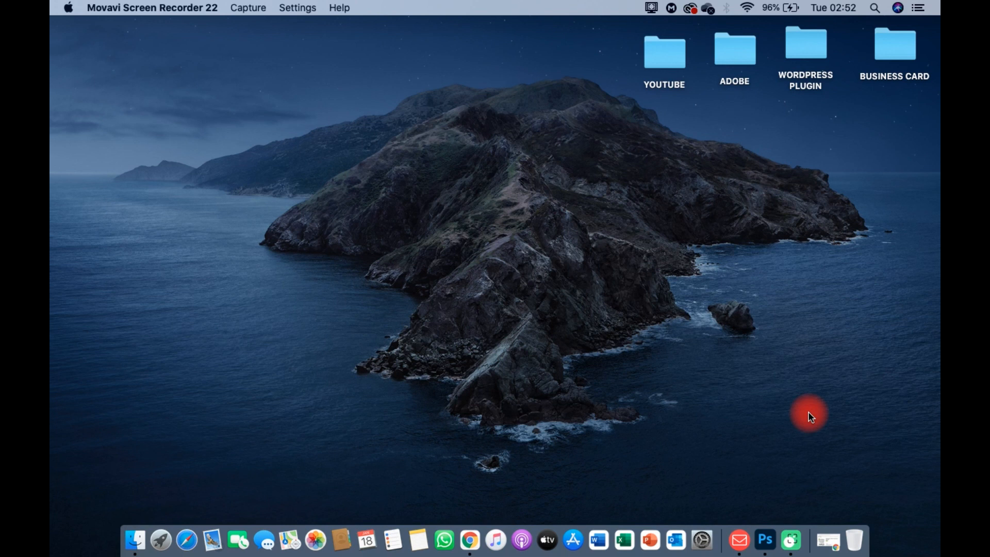
# Step: Launch Photoshop and create a blank 16 × 12 cm document at 118.11 px/cm named 'SKRILL MASTERCARD'
pyautogui.click(766, 542)
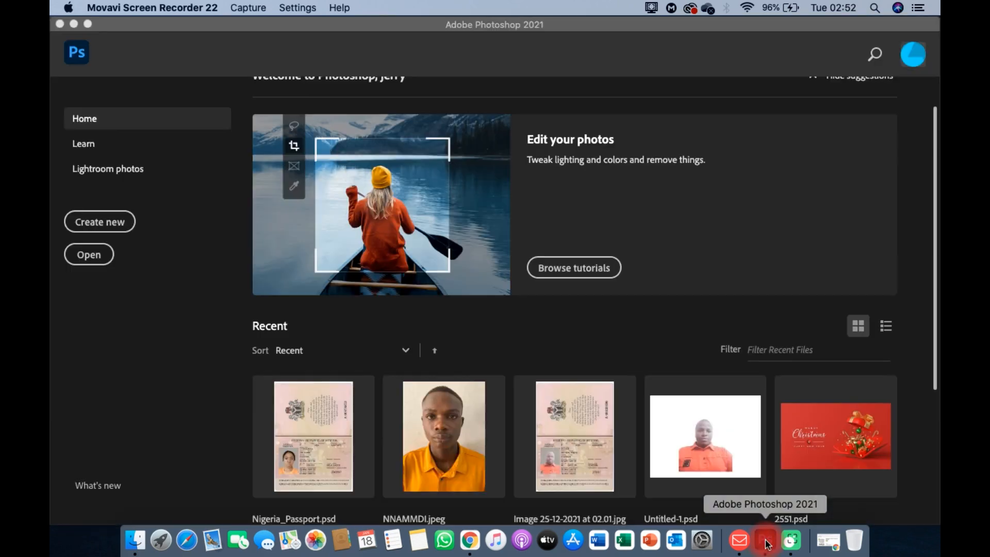
pyautogui.click(94, 230)
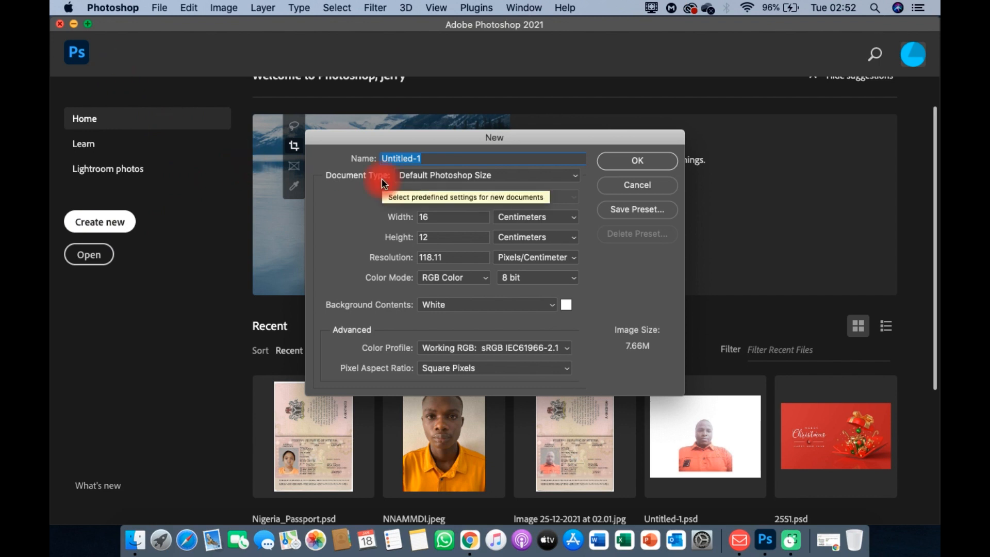
pyautogui.write('SKRILL ')
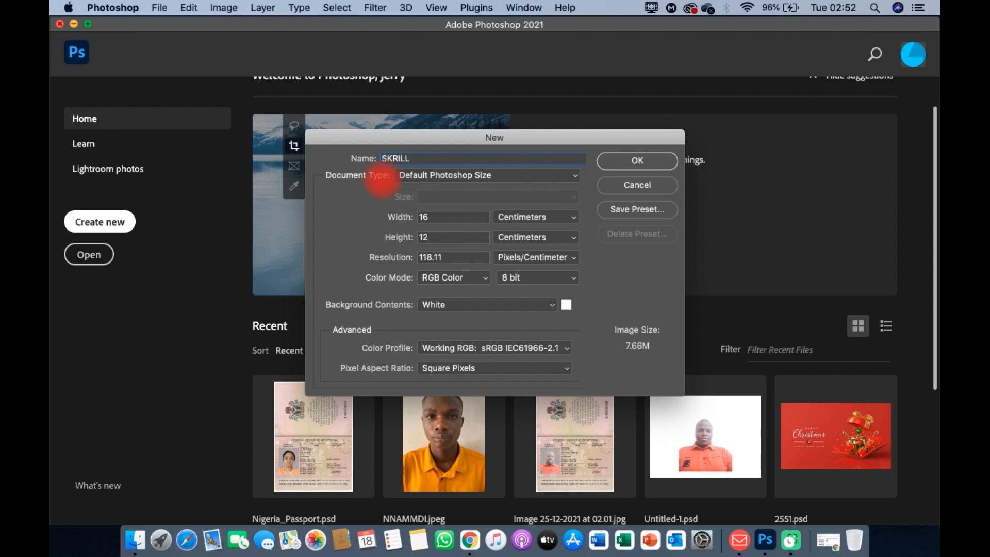
pyautogui.write('MASTERCARD')
pyautogui.click(639, 164)
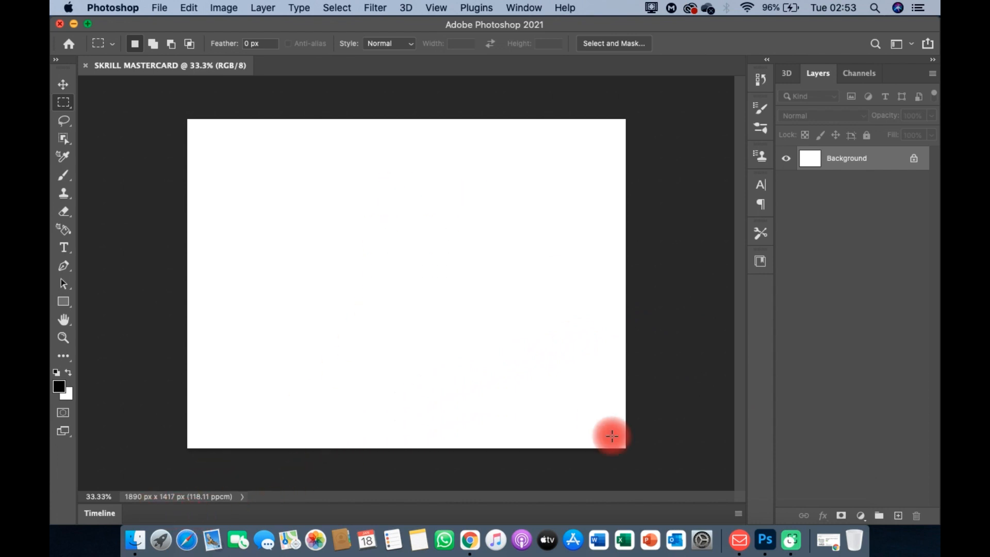
# Step: Open the YOUTUBE desktop folder beside the Photoshop canvas, dismissing a failed folder placement
pyautogui.click(137, 544)
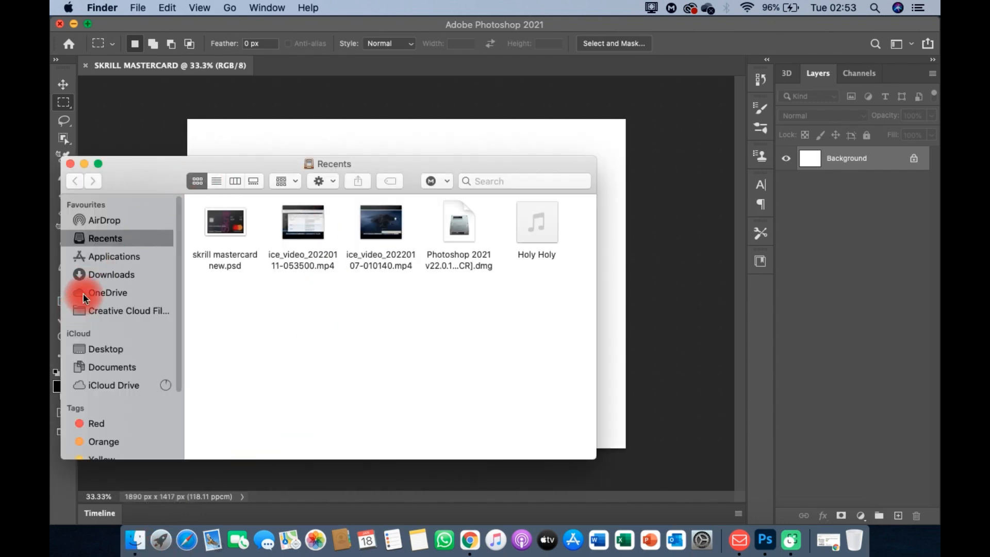
pyautogui.click(73, 275)
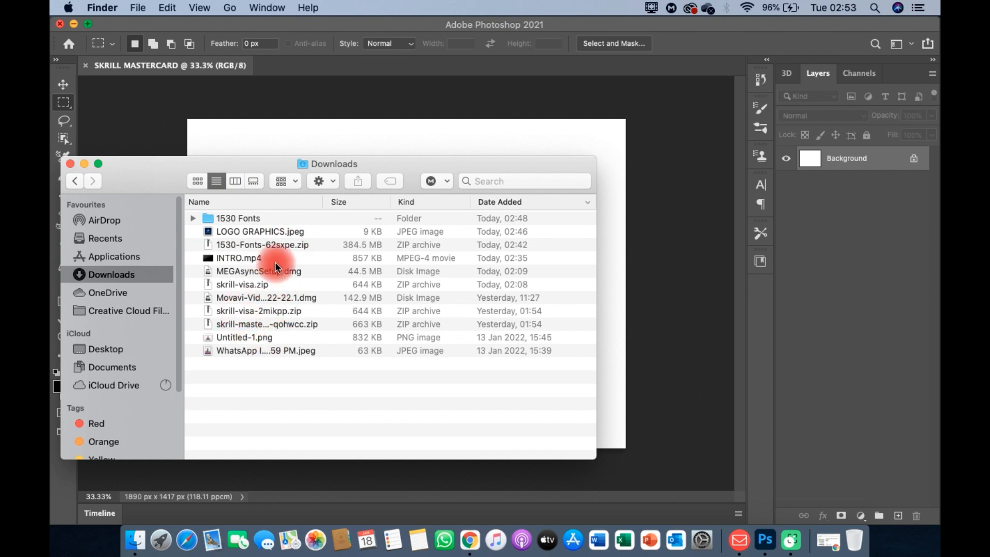
pyautogui.click(69, 166)
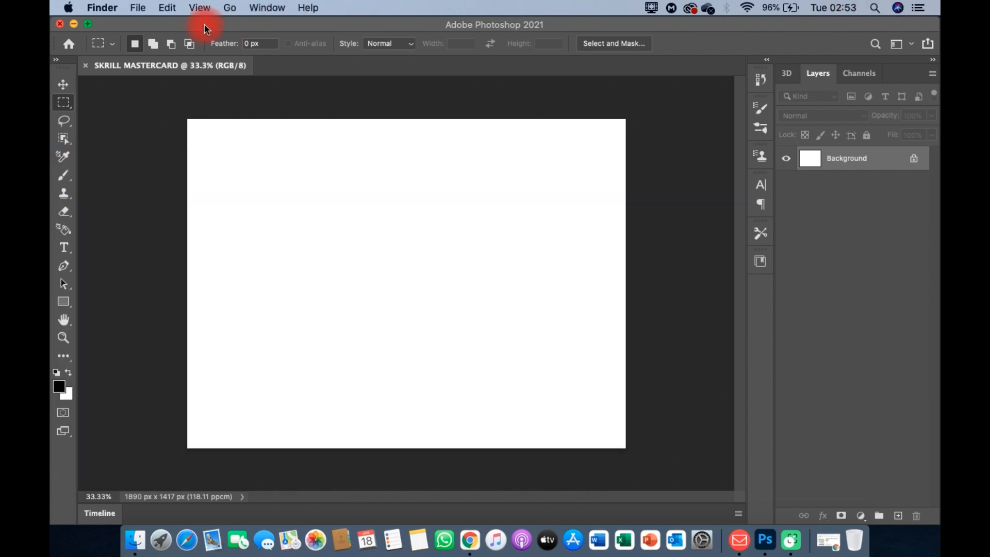
pyautogui.click(87, 24)
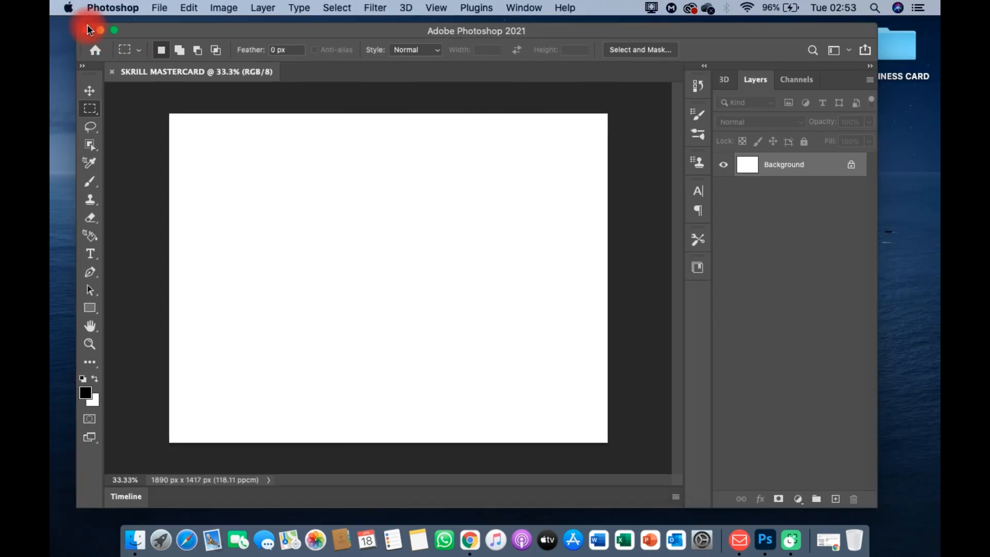
pyautogui.moveTo(710, 37); pyautogui.dragTo(487, 35)
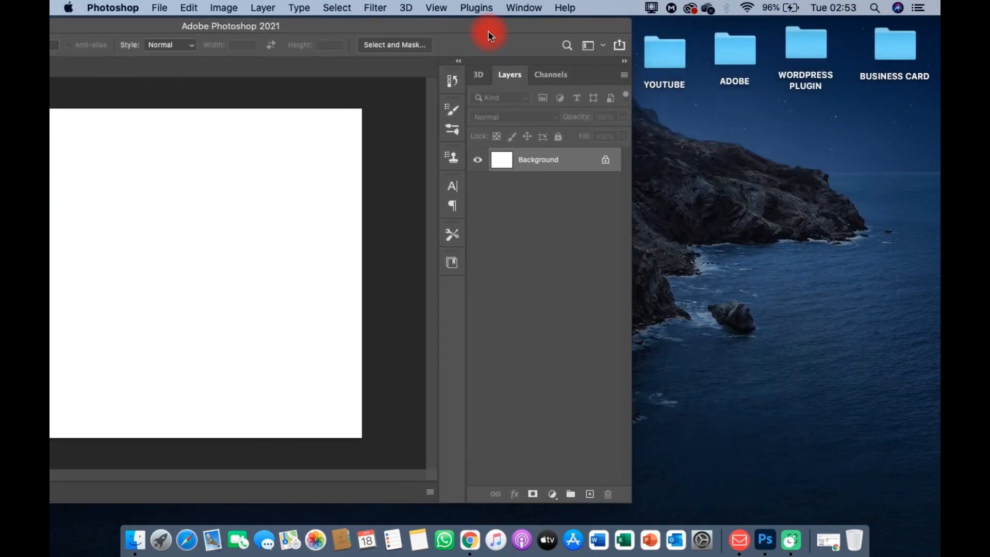
pyautogui.doubleClick(669, 60)
pyautogui.moveTo(435, 74); pyautogui.dragTo(698, 90)
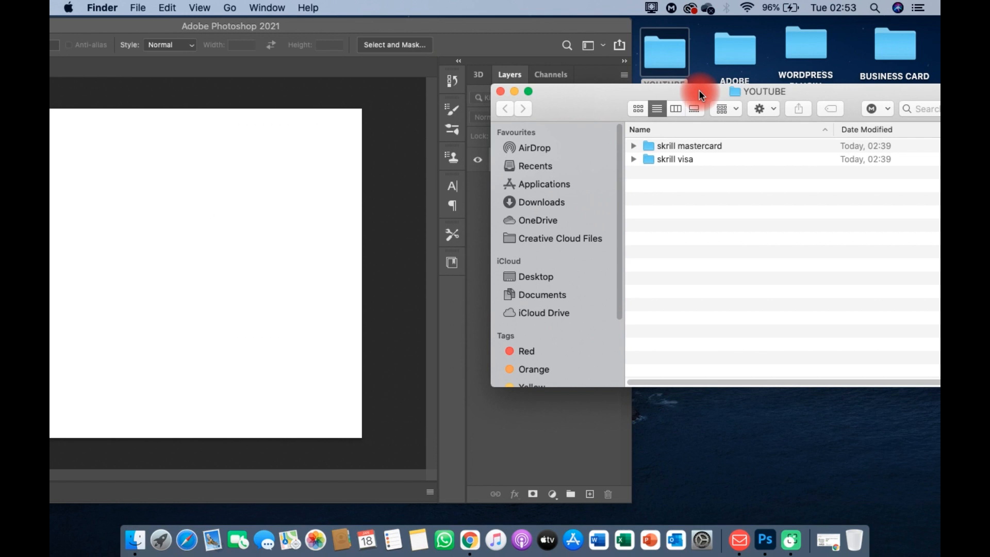
pyautogui.click(307, 75)
pyautogui.moveTo(350, 28); pyautogui.dragTo(375, 27)
pyautogui.moveTo(724, 146); pyautogui.dragTo(248, 227)
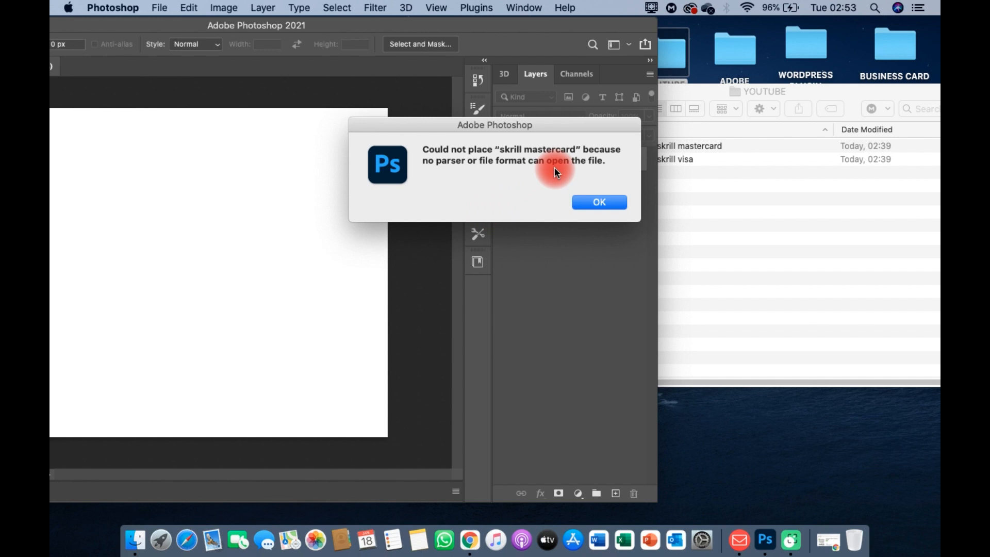
pyautogui.click(600, 202)
# Step: Open the skrill mastercard folder and drag skrill mastercard new.psd onto the canvas
pyautogui.click(723, 91)
pyautogui.moveTo(707, 91); pyautogui.dragTo(807, 105)
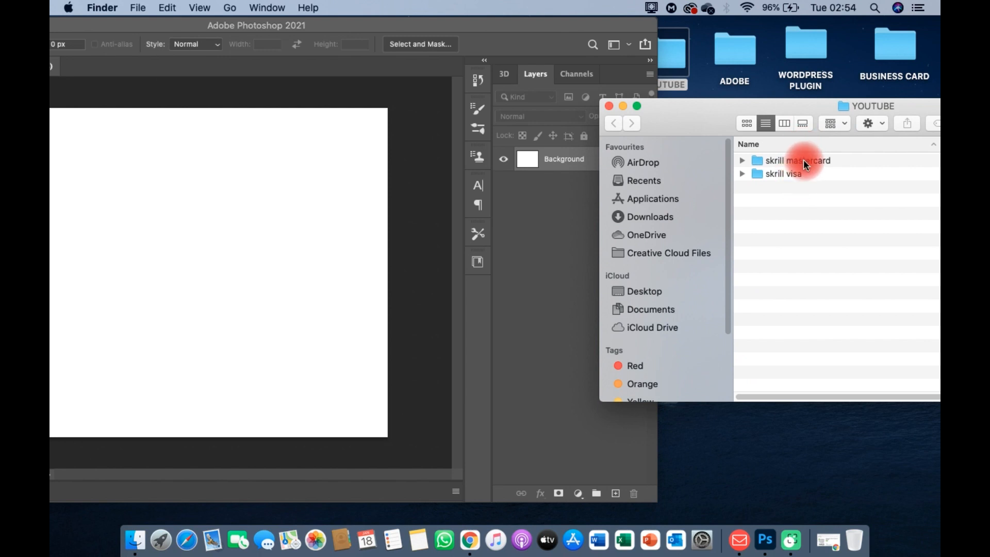
pyautogui.click(802, 162)
pyautogui.doubleClick(803, 162)
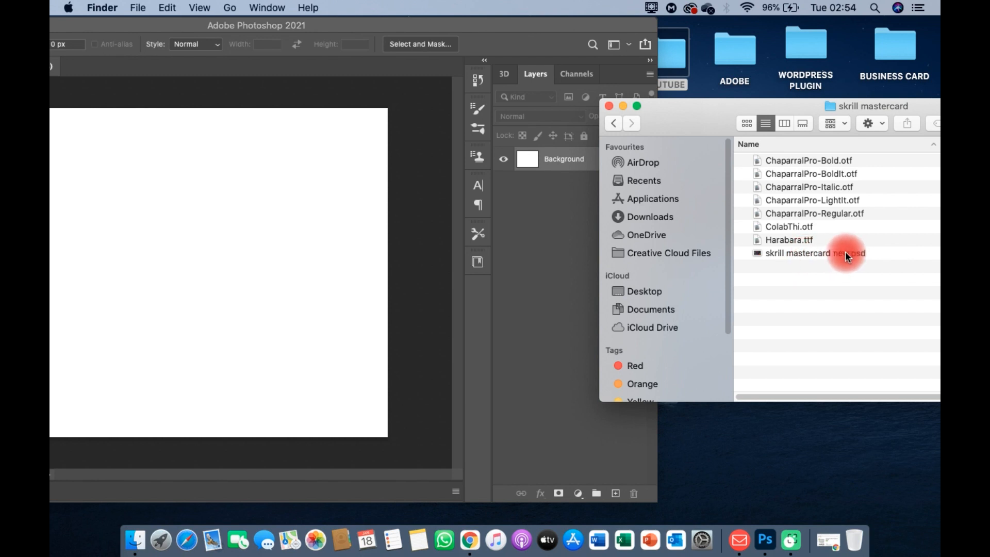
pyautogui.moveTo(846, 252); pyautogui.dragTo(164, 259)
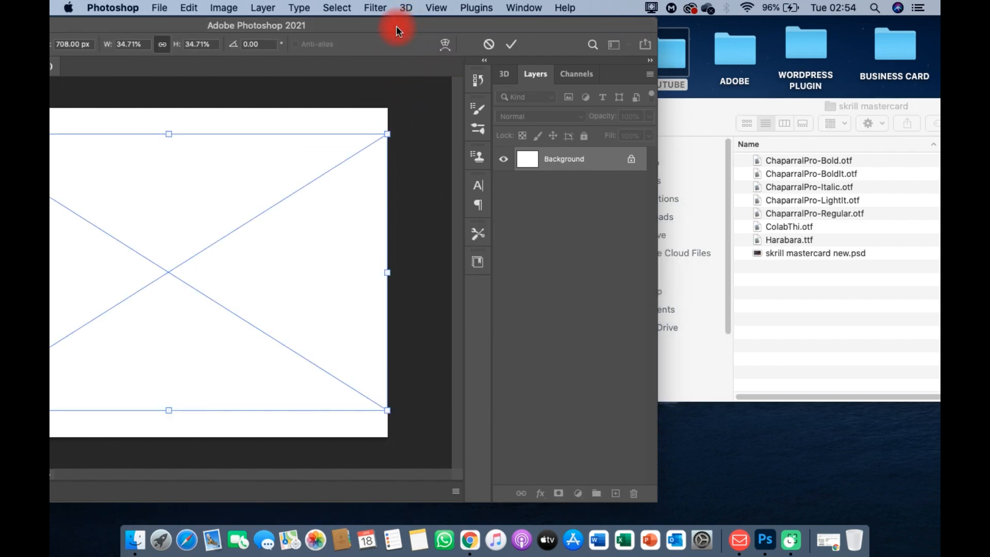
# Step: Commit the placed card, unlock the Background as Layer 0, and open the card's embedded smart object
pyautogui.moveTo(382, 30); pyautogui.dragTo(598, 36)
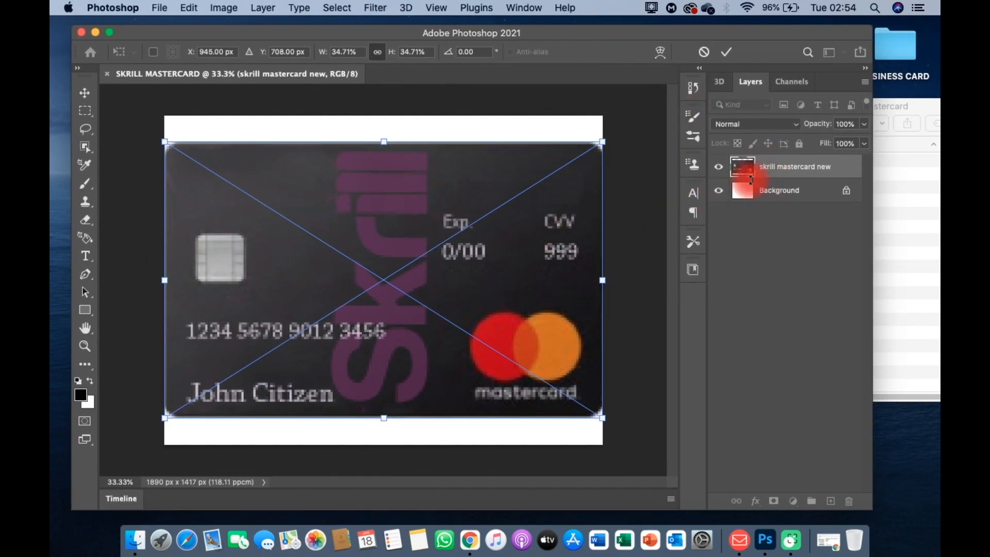
pyautogui.click(92, 116)
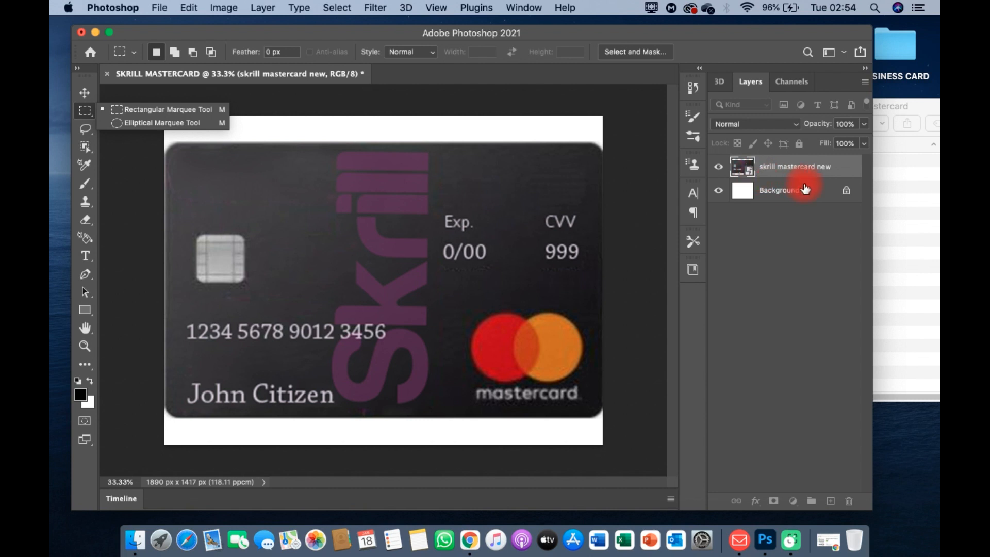
pyautogui.click(847, 193)
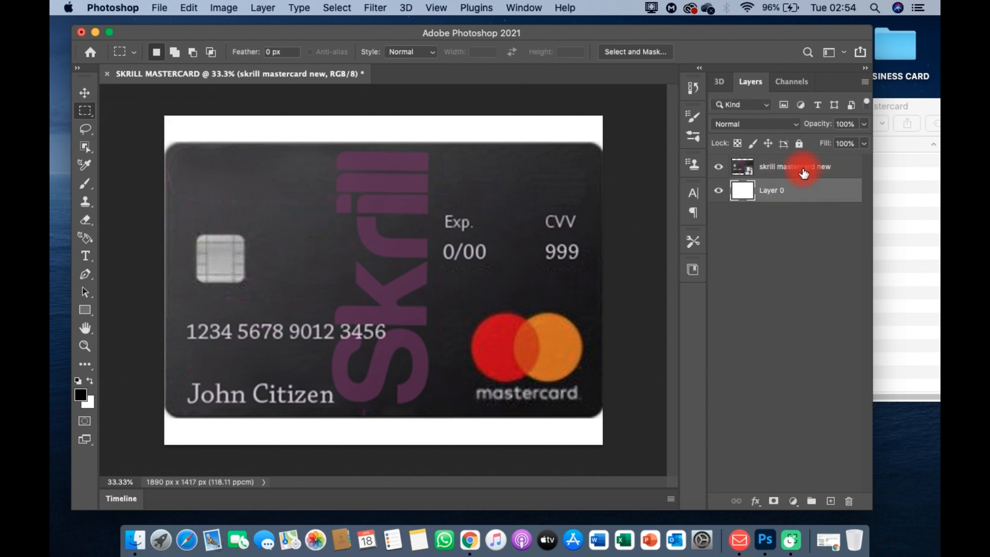
pyautogui.doubleClick(762, 174)
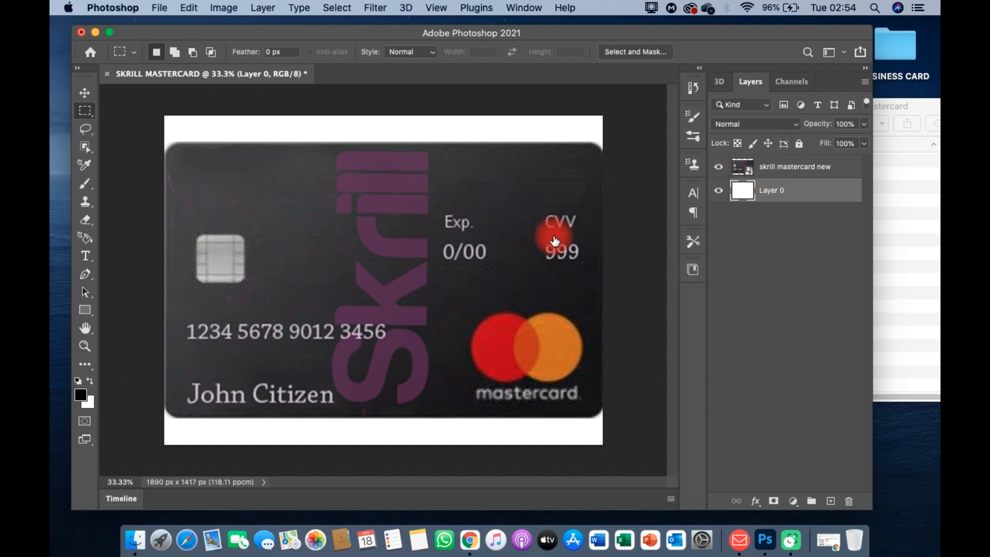
pyautogui.click(741, 176)
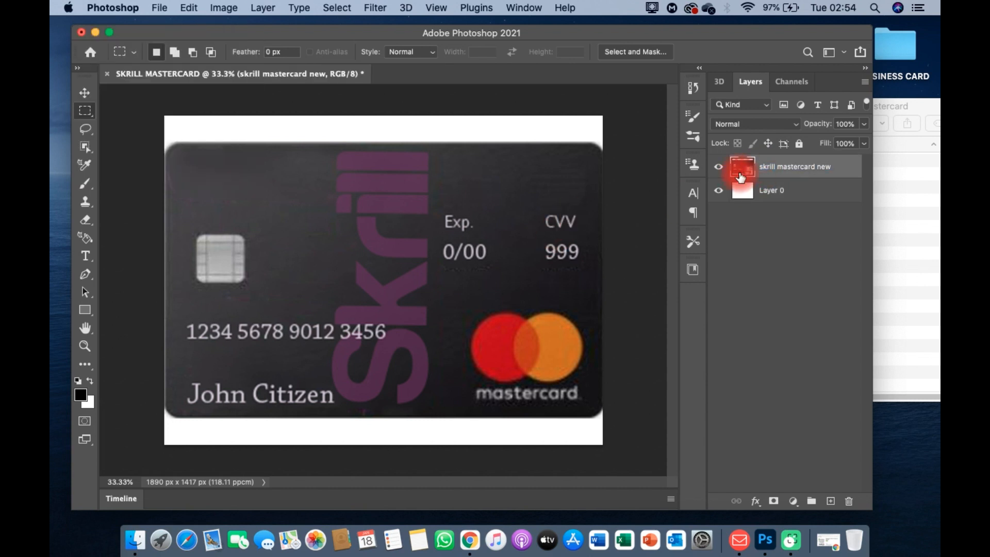
pyautogui.doubleClick(741, 177)
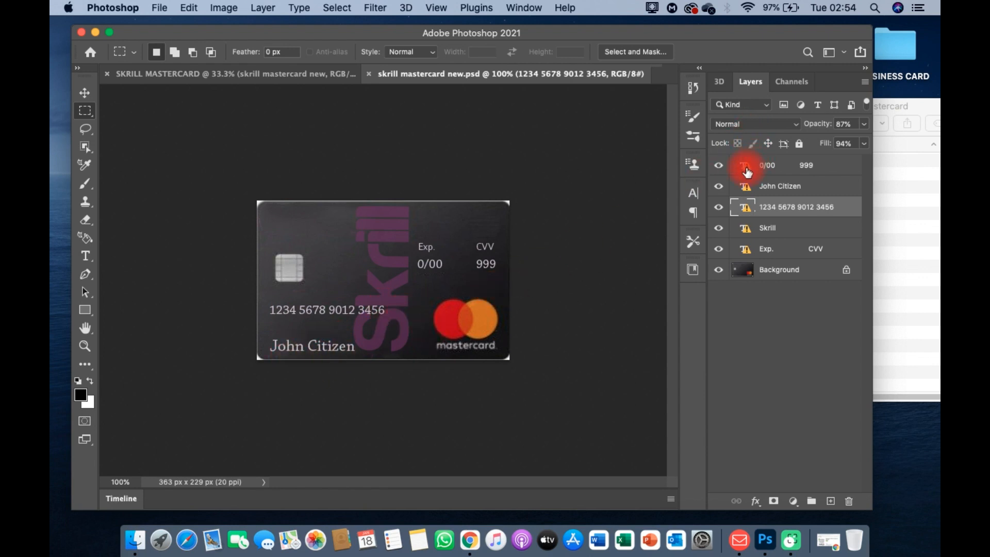
# Step: Find that the 0/00 999 text lacks ChaparralPro Regular, then launch Font Book via Spotlight
pyautogui.doubleClick(747, 172)
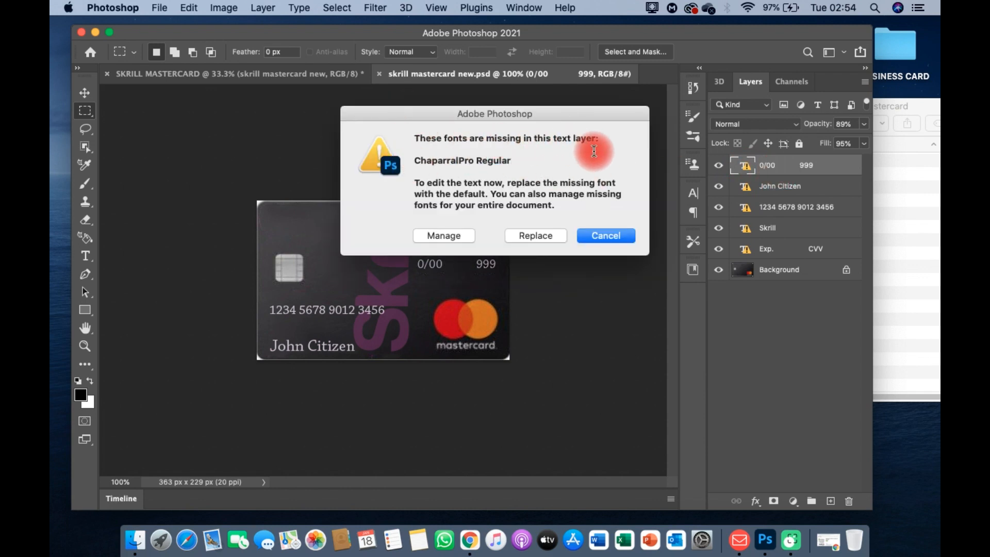
pyautogui.click(613, 238)
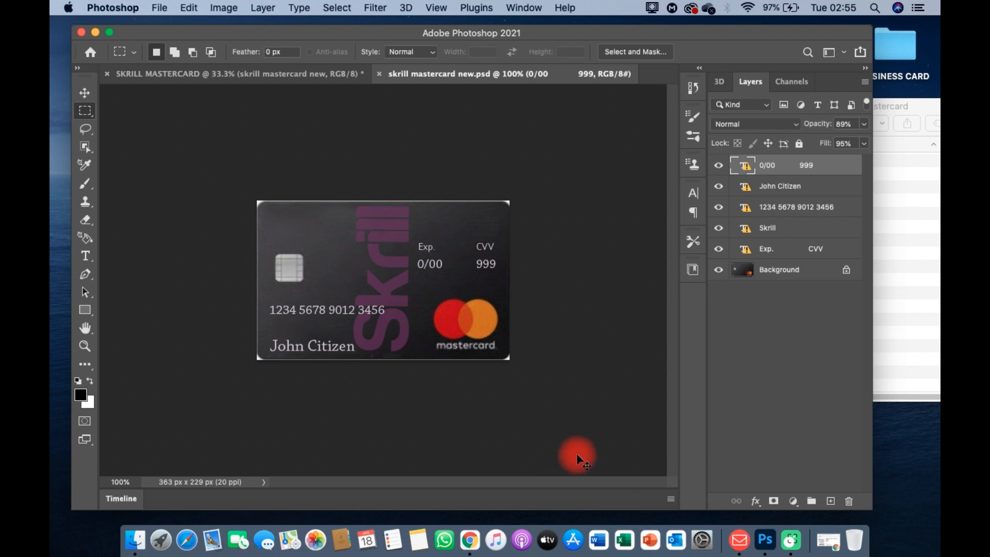
pyautogui.press('super+space')
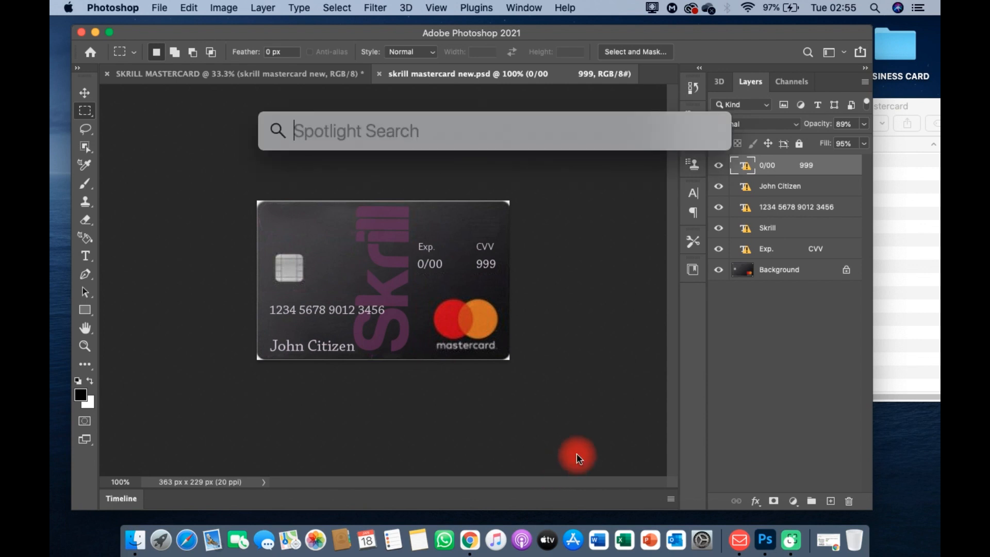
pyautogui.write('f')
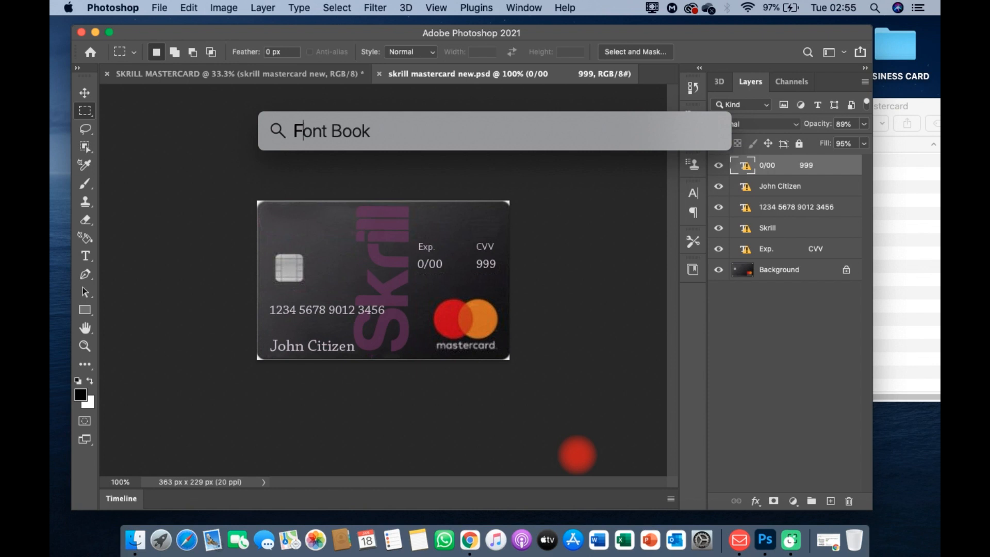
pyautogui.press('Return')
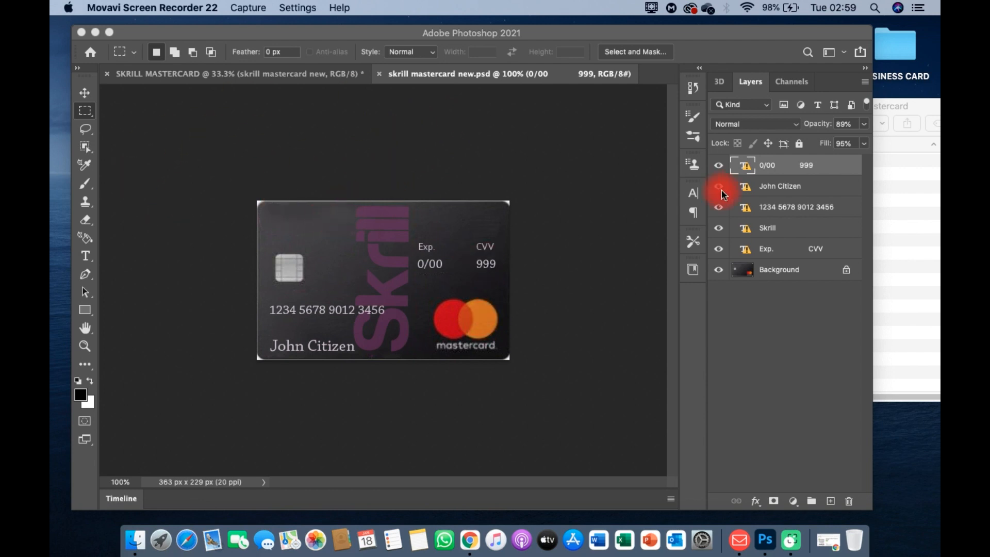
pyautogui.click(753, 194)
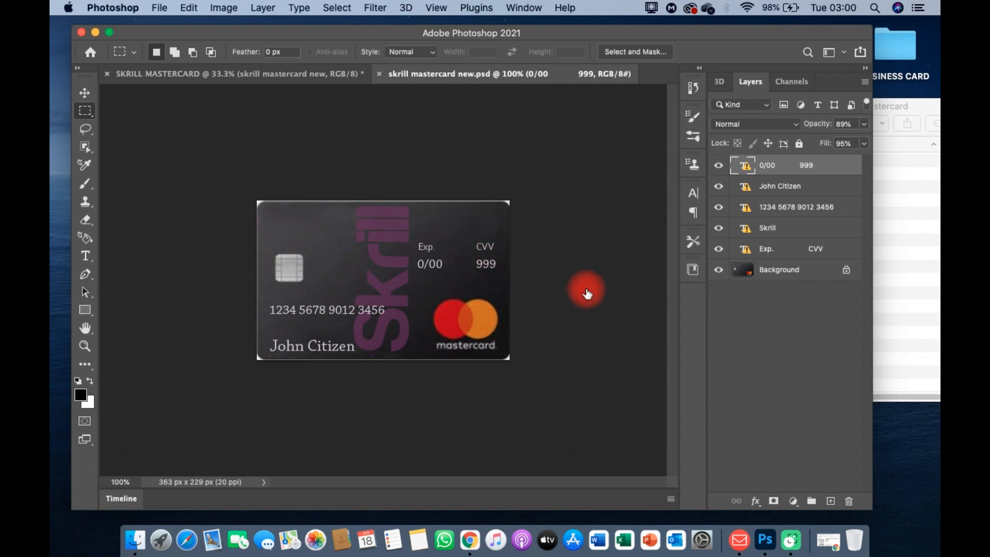
# Step: Cancel the stray Layer Style dialogs and edit the Skrill text layer, triggering the Harabara Bold missing-font warning
pyautogui.doubleClick(766, 191)
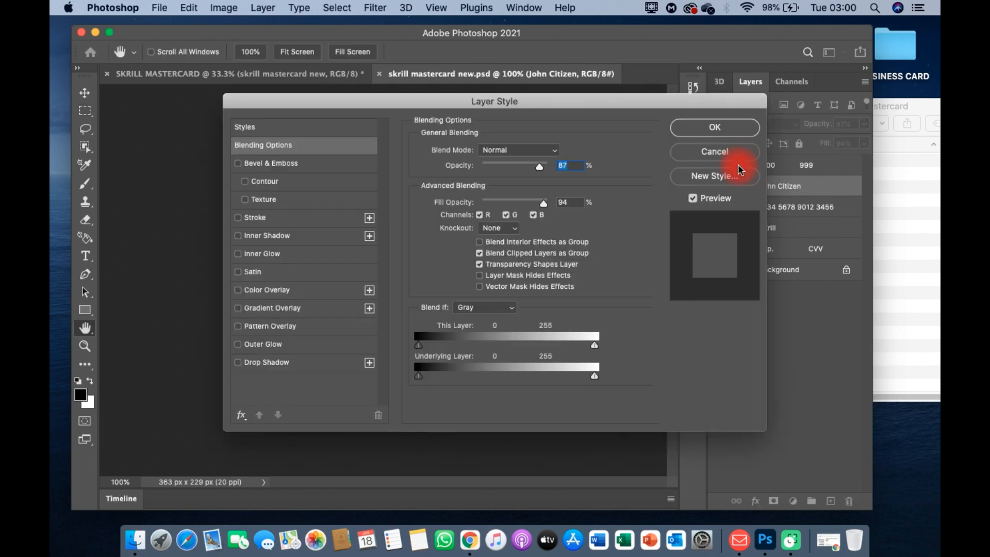
pyautogui.click(716, 155)
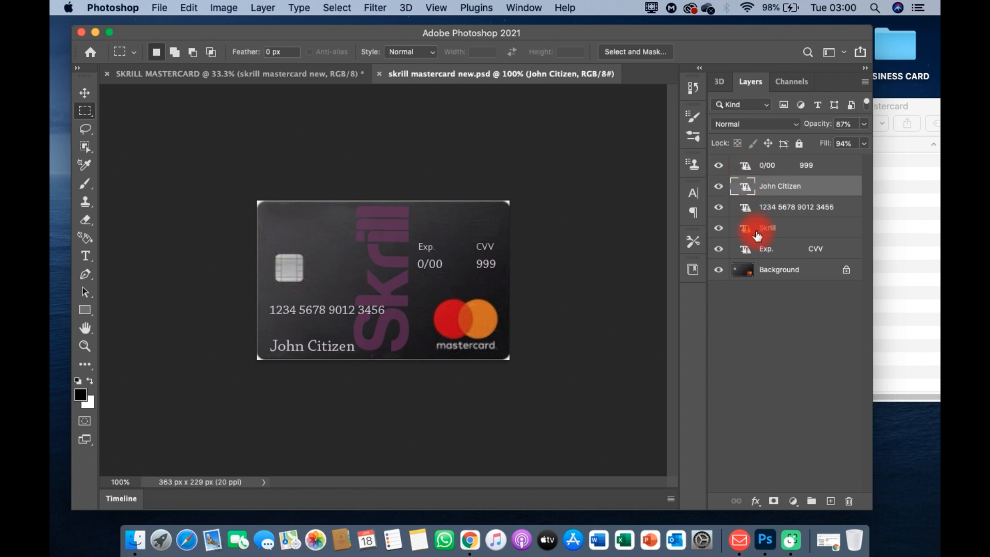
pyautogui.click(757, 235)
pyautogui.doubleClick(757, 235)
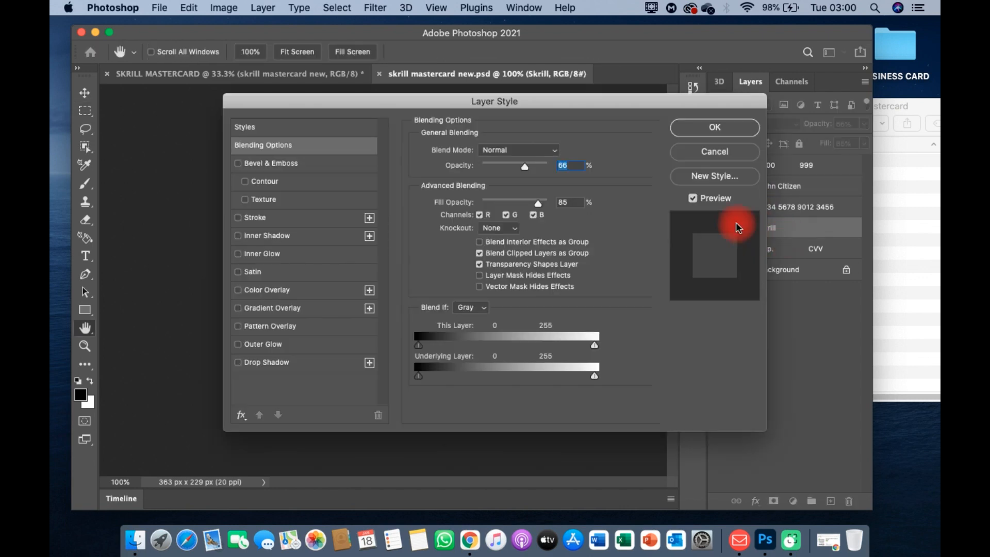
pyautogui.click(717, 159)
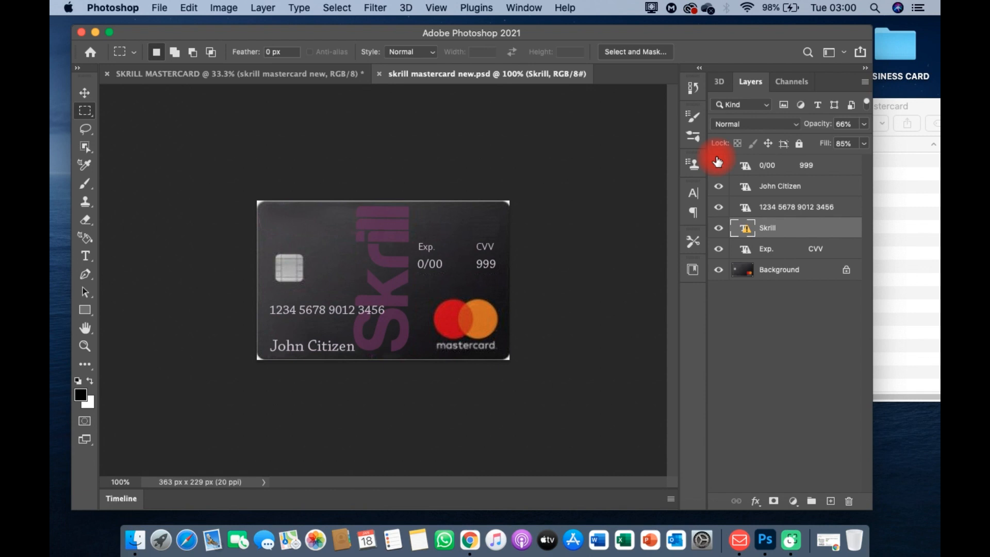
pyautogui.doubleClick(789, 235)
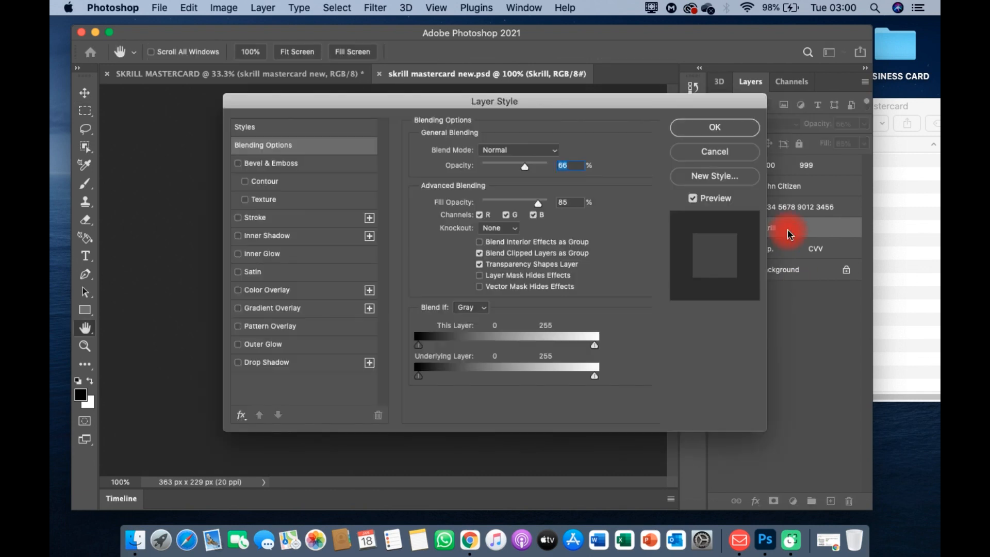
pyautogui.click(727, 159)
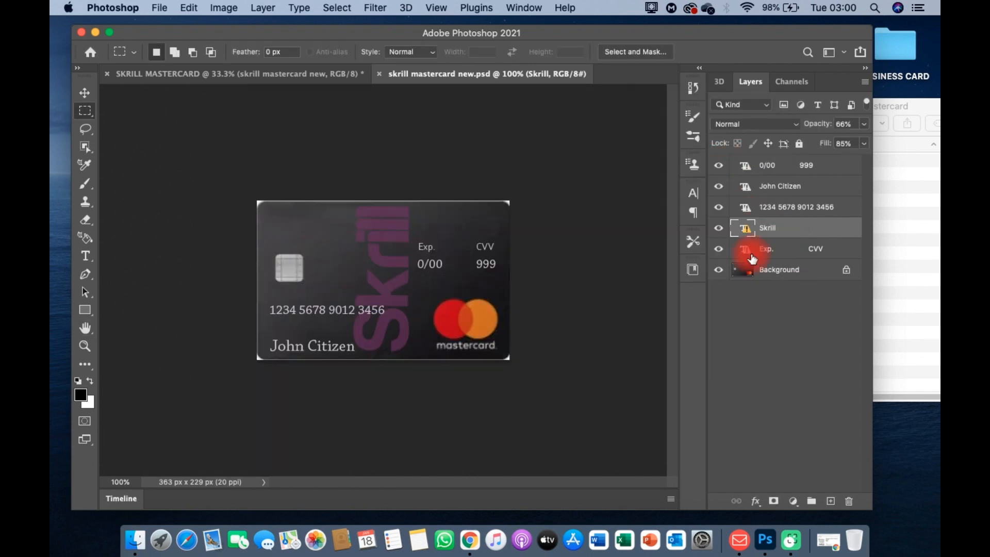
pyautogui.click(747, 237)
pyautogui.doubleClick(747, 235)
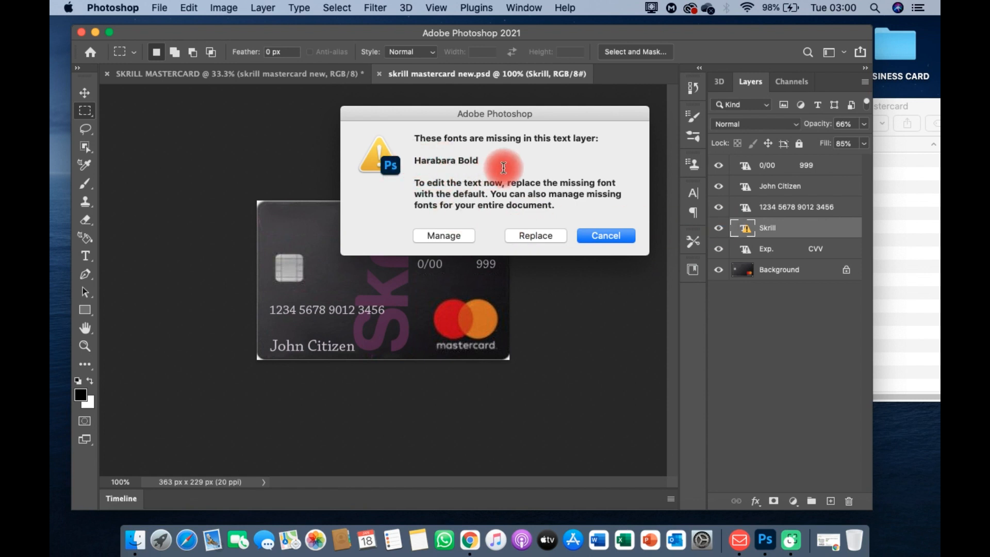
# Step: Copy the missing font name 'Harabara Bold' from the warning and bring Google Chrome forward
pyautogui.tripleClick(492, 158)
pyautogui.press('super+c')
pyautogui.moveTo(492, 157); pyautogui.dragTo(467, 157)
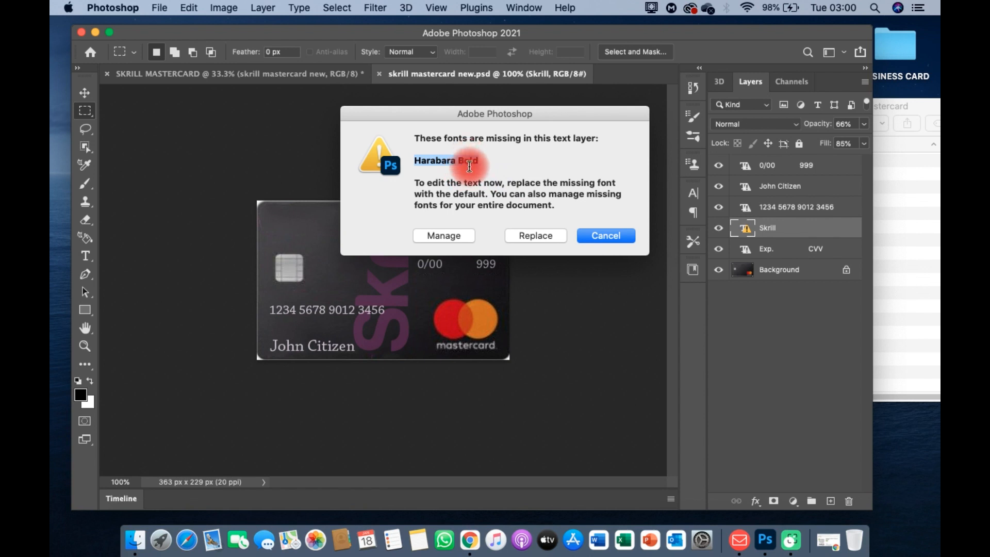
pyautogui.rightClick(469, 161)
pyautogui.click(521, 161)
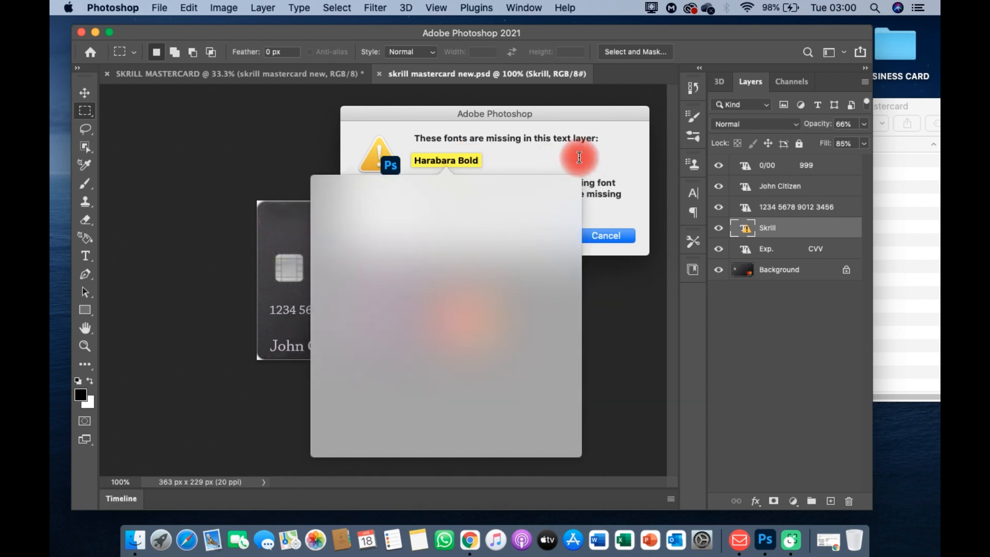
pyautogui.click(582, 177)
pyautogui.moveTo(414, 161); pyautogui.dragTo(480, 155)
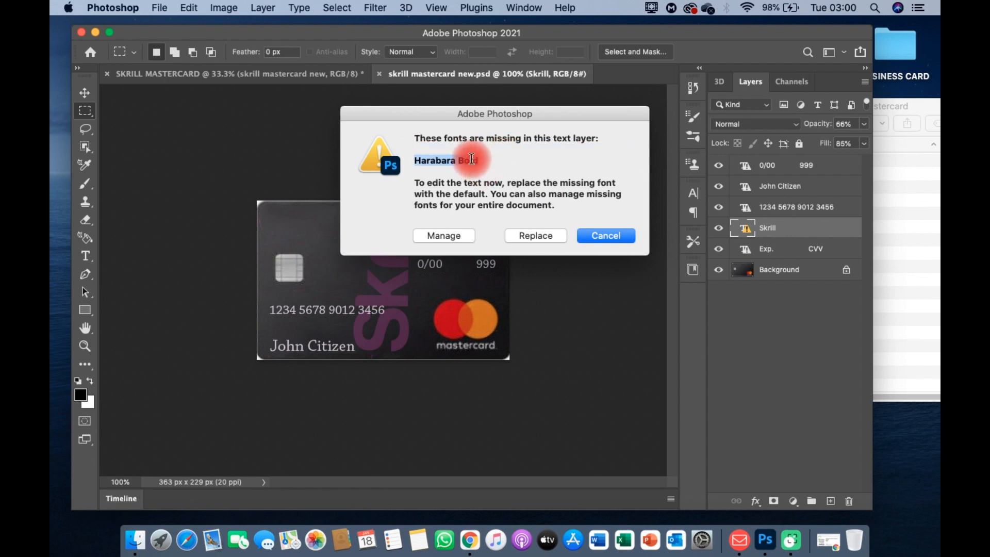
pyautogui.rightClick(471, 163)
pyautogui.click(503, 221)
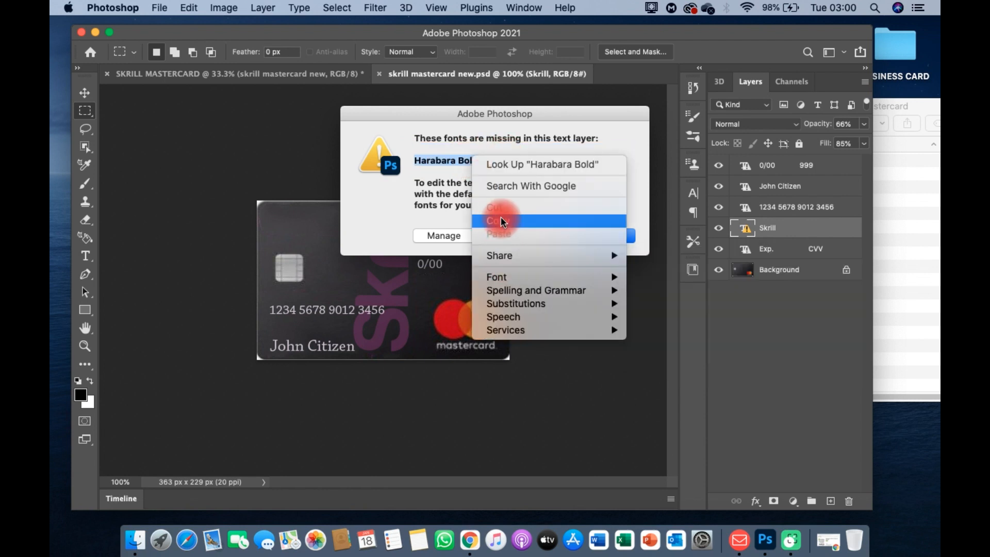
pyautogui.click(469, 540)
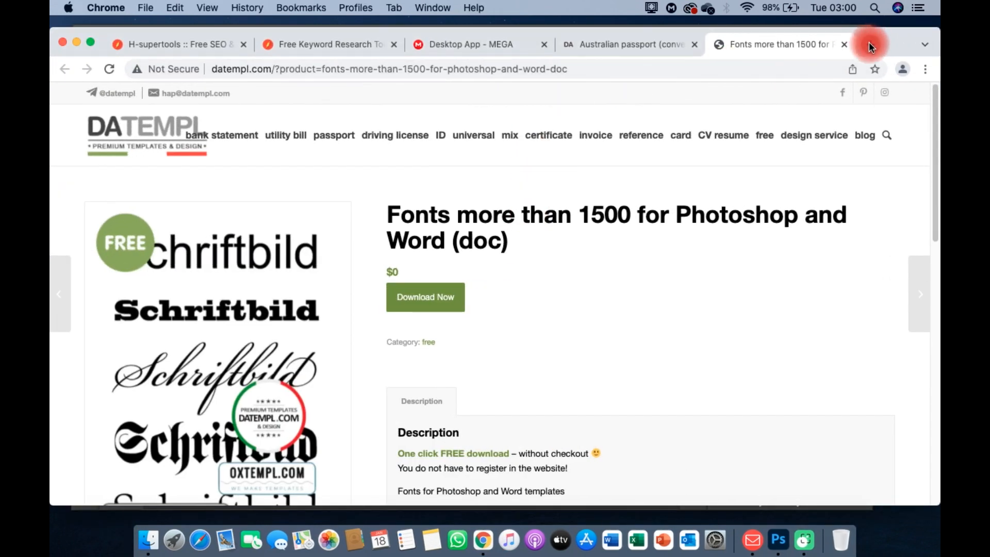
# Step: Search 'harabara bold font' in a new tab and download harabara.zip from dafontfree.net
pyautogui.click(869, 45)
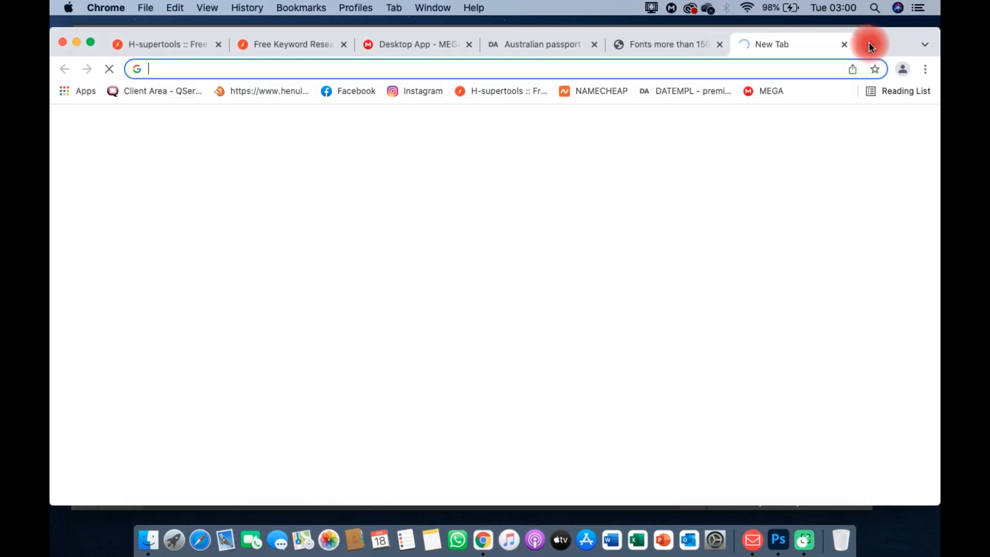
pyautogui.rightClick(179, 70)
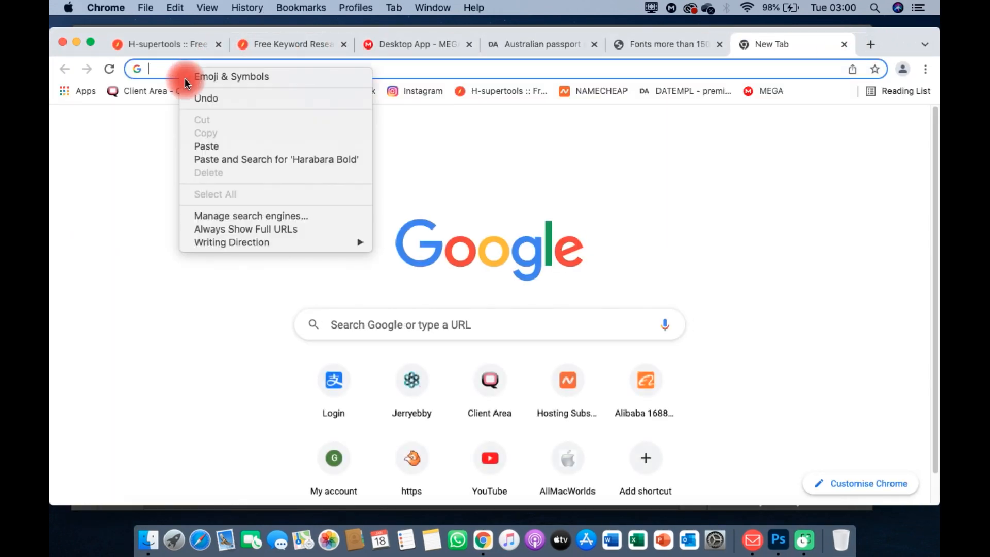
pyautogui.click(210, 147)
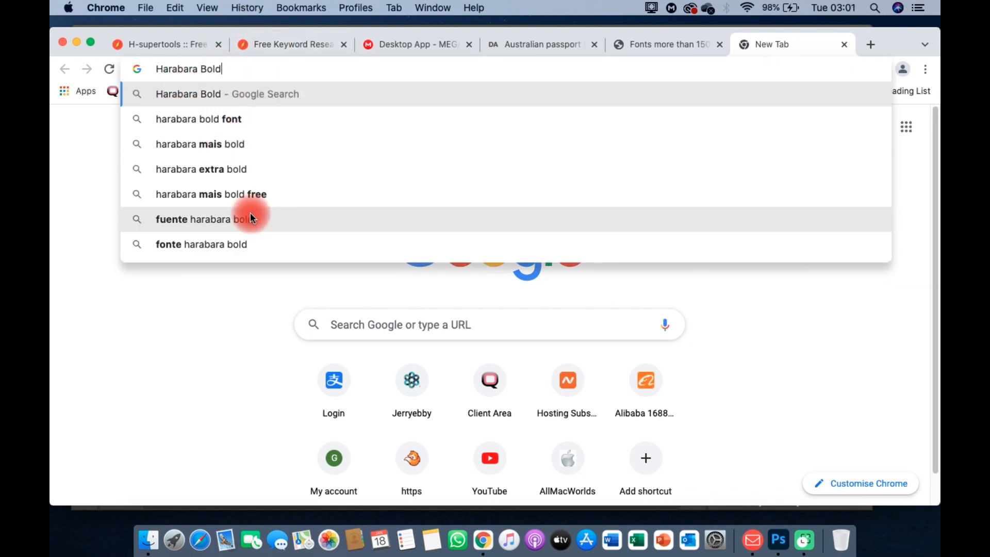
pyautogui.click(225, 122)
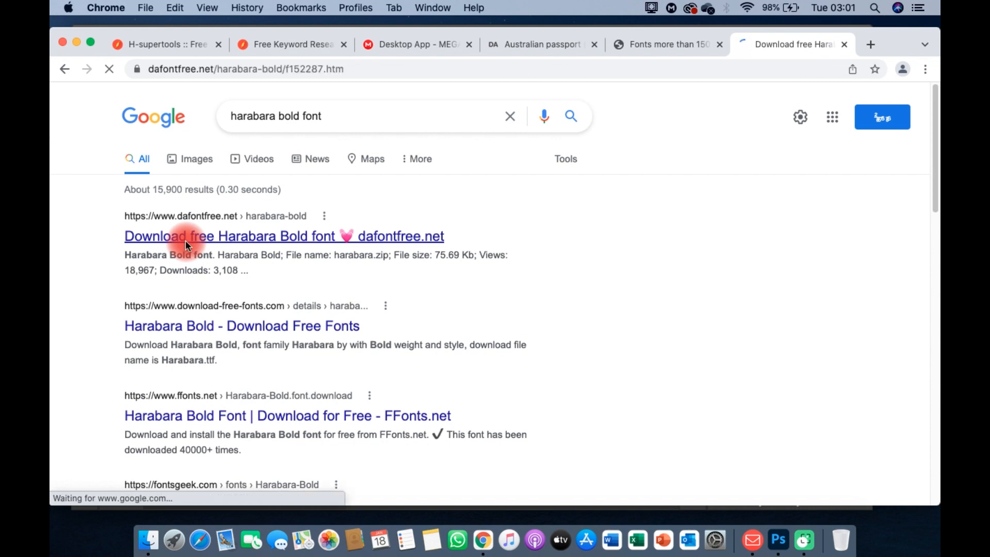
pyautogui.scroll(-1, 452, 324)
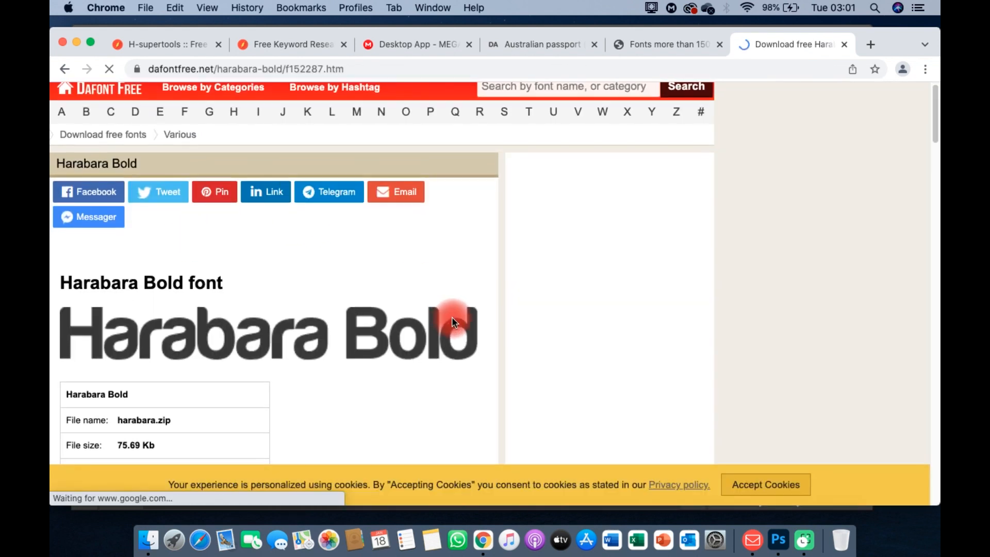
pyautogui.scroll(-5, 493, 275)
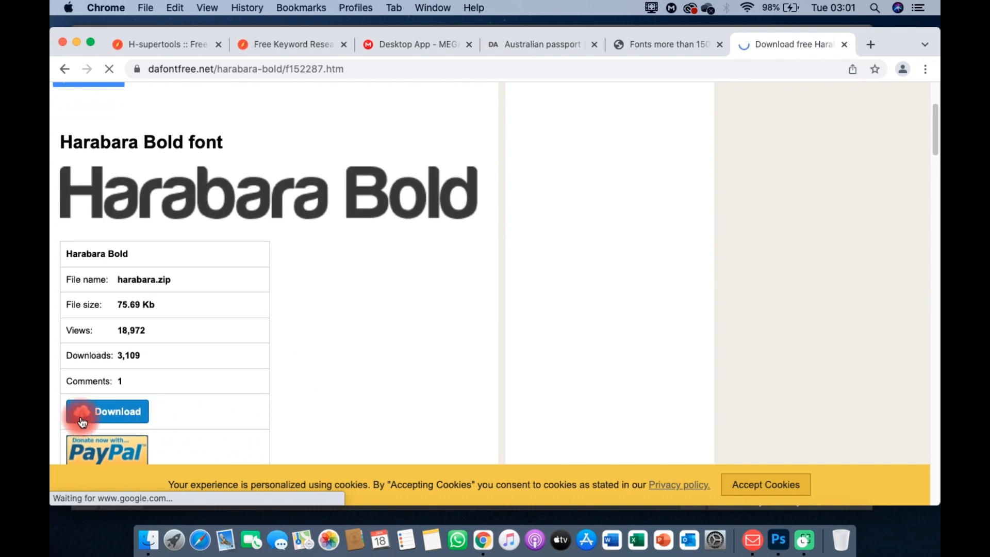
pyautogui.click(81, 418)
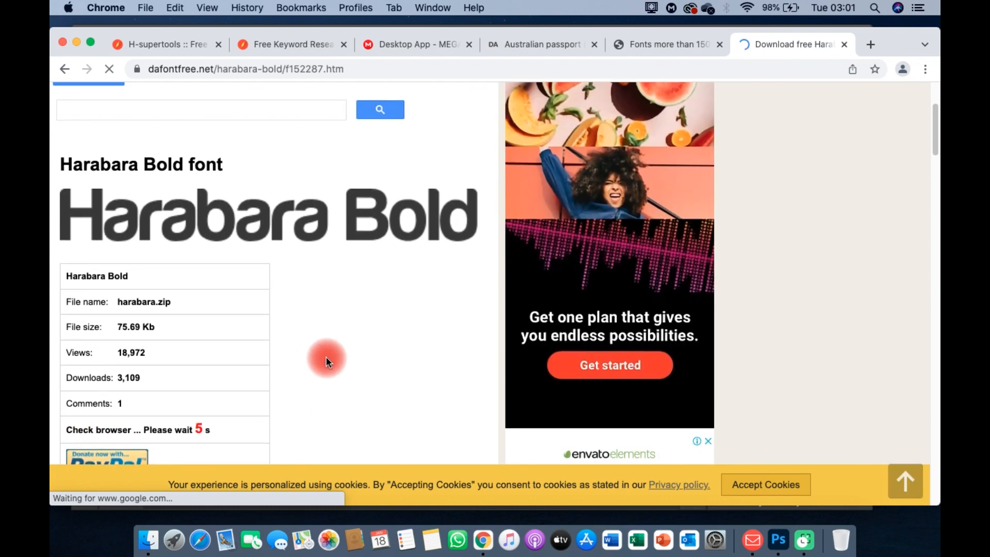
pyautogui.scroll(-4, 330, 354)
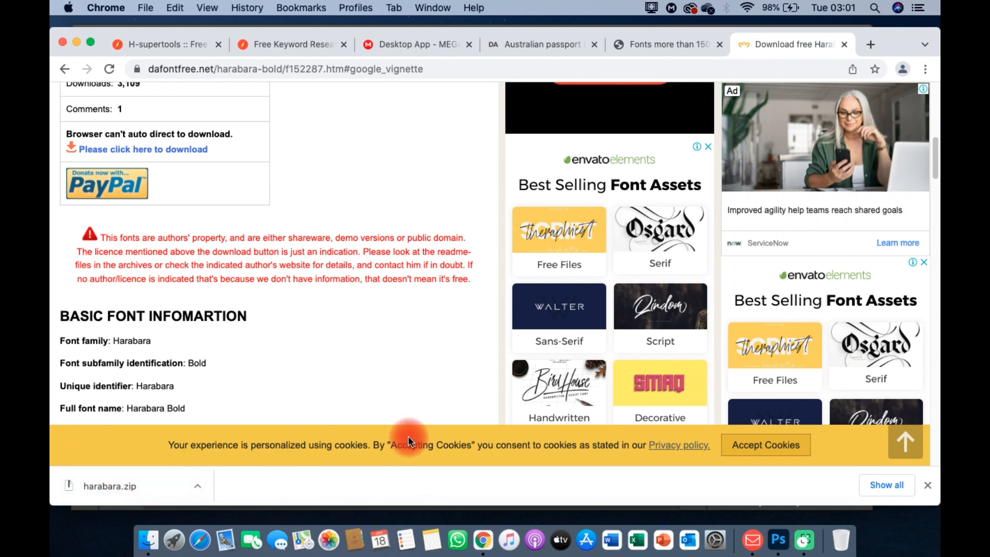
# Step: Launch Font Book and open its add-fonts picker on Downloads and Recents, then return to Chrome
pyautogui.press('super+space')
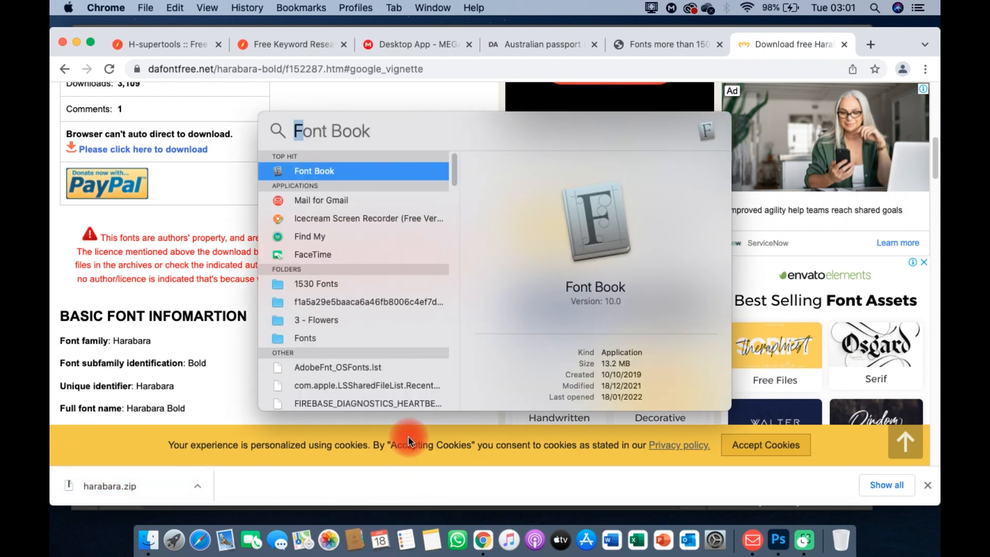
pyautogui.click(307, 170)
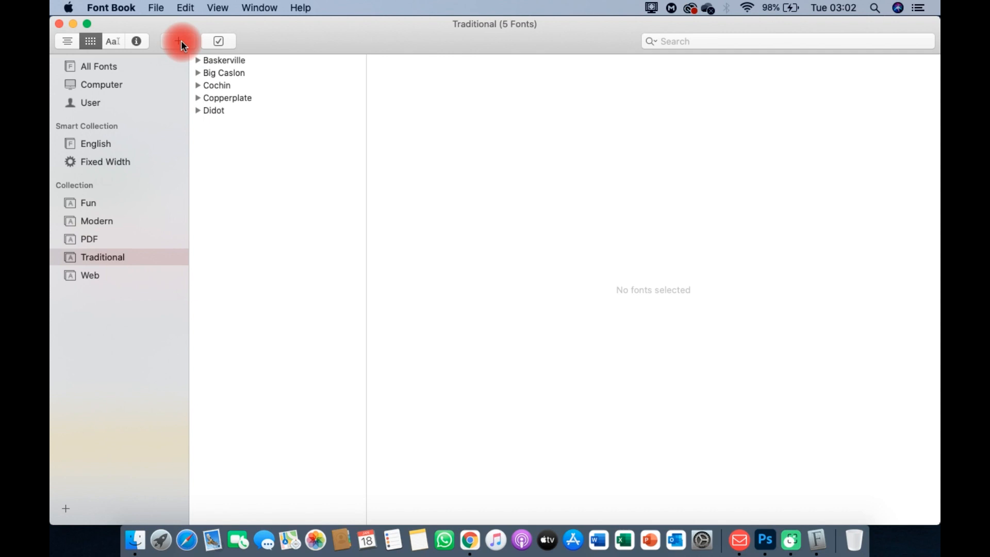
pyautogui.click(181, 40)
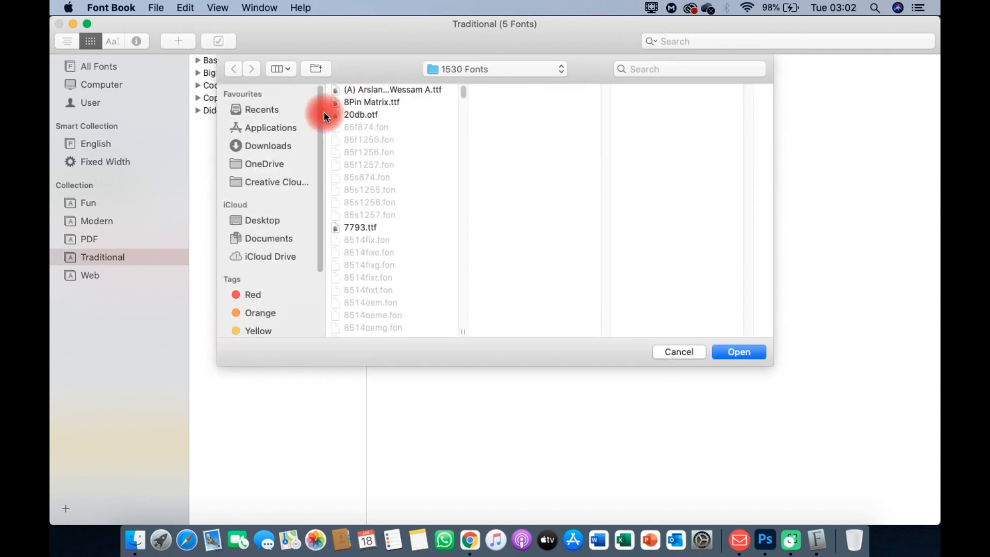
pyautogui.click(262, 145)
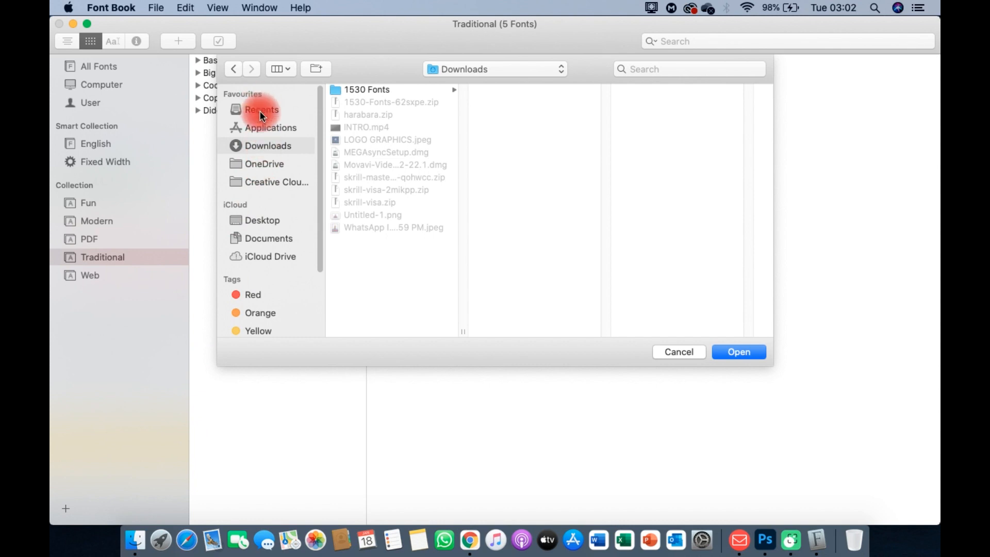
pyautogui.click(261, 113)
pyautogui.click(280, 157)
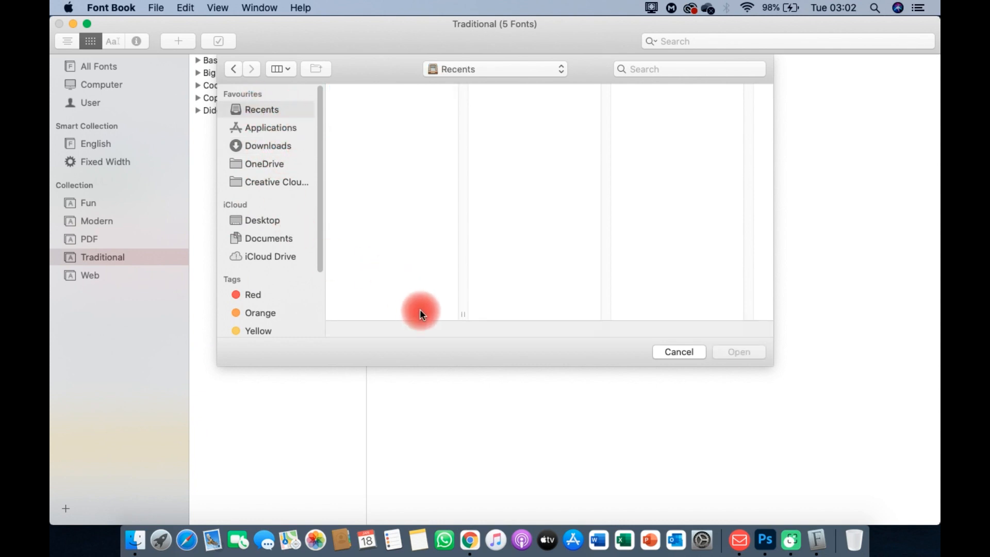
pyautogui.click(469, 540)
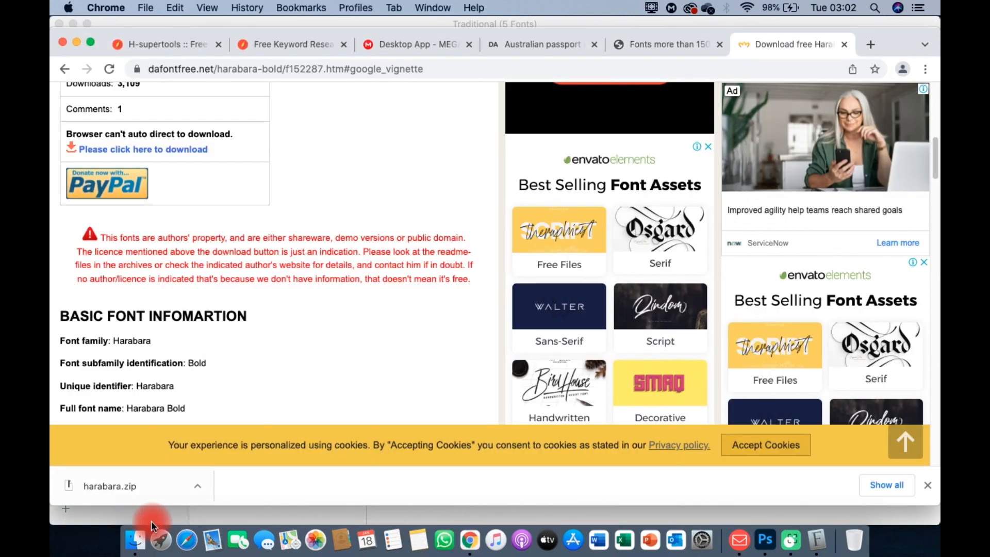
# Step: Extract harabara.zip in Finder's Downloads folder into the harabara and harabara 2 folders
pyautogui.click(122, 493)
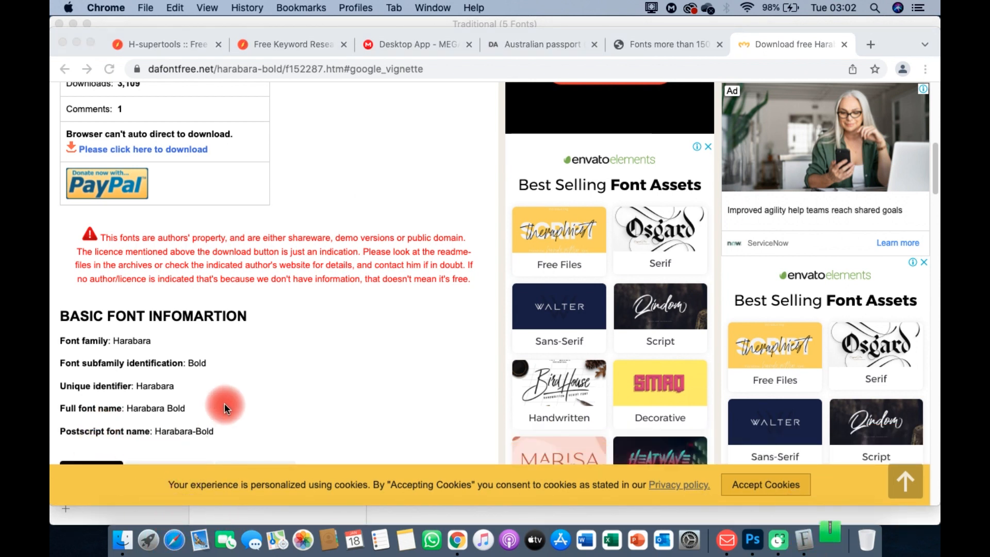
pyautogui.click(122, 540)
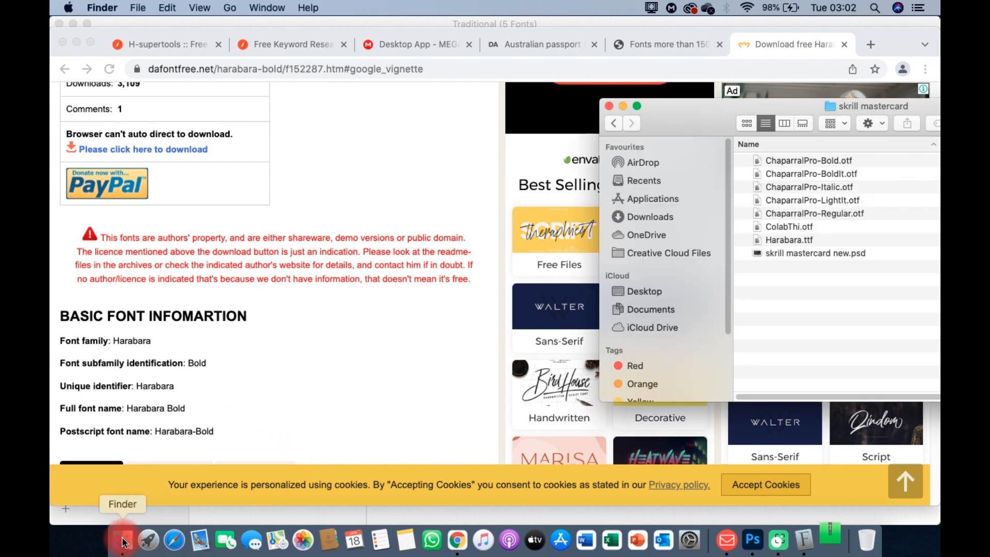
pyautogui.click(653, 218)
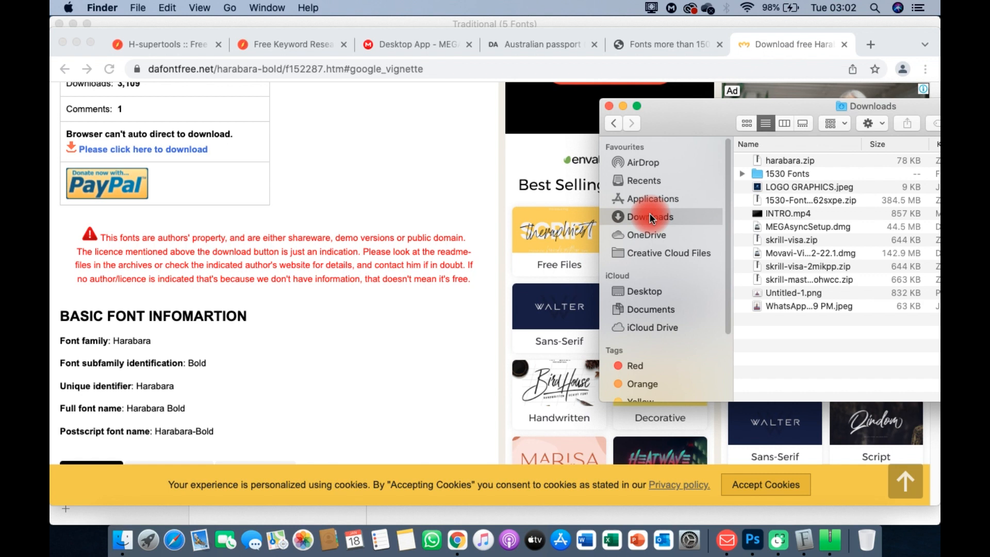
pyautogui.doubleClick(784, 161)
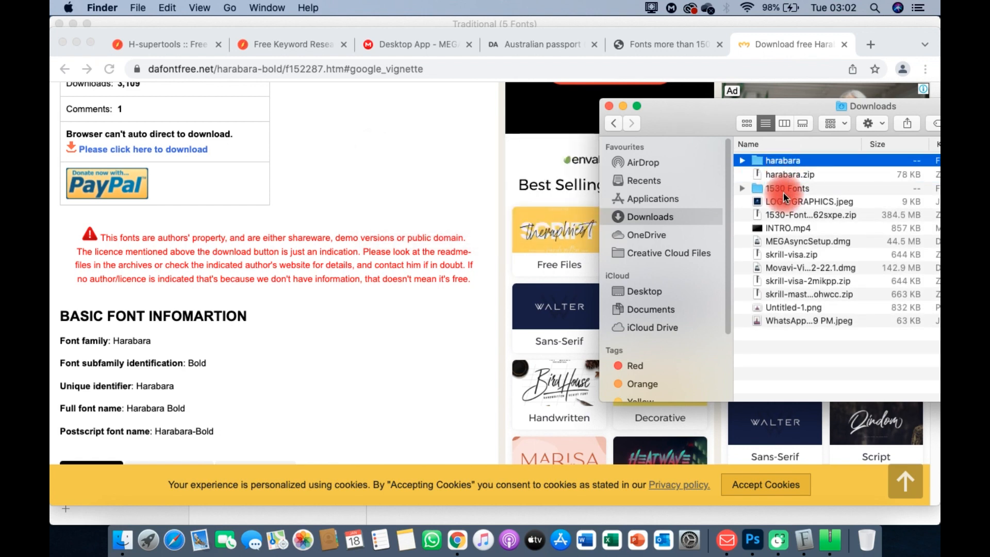
pyautogui.click(609, 105)
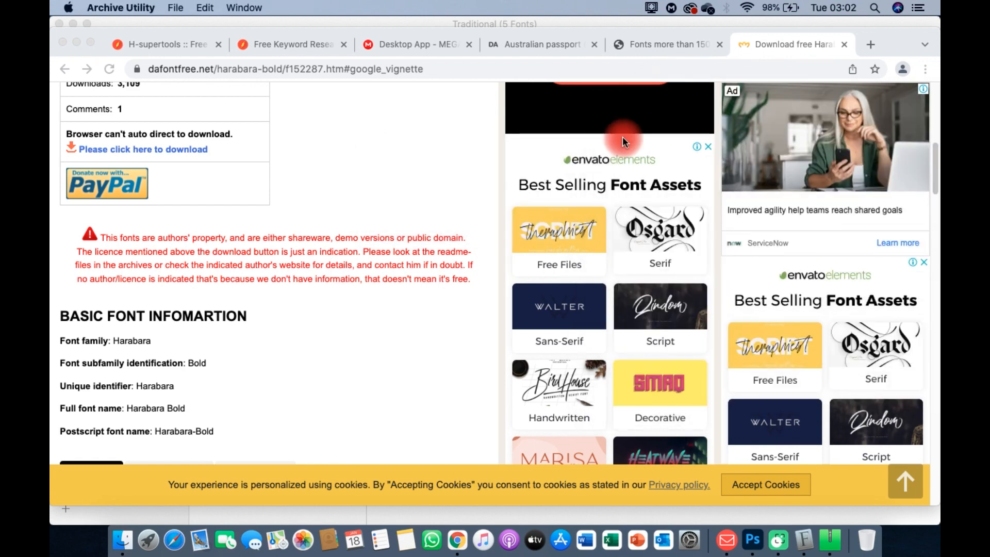
# Step: Install the Harabara font in Font Book from the Downloads > harabara folder
pyautogui.click(805, 541)
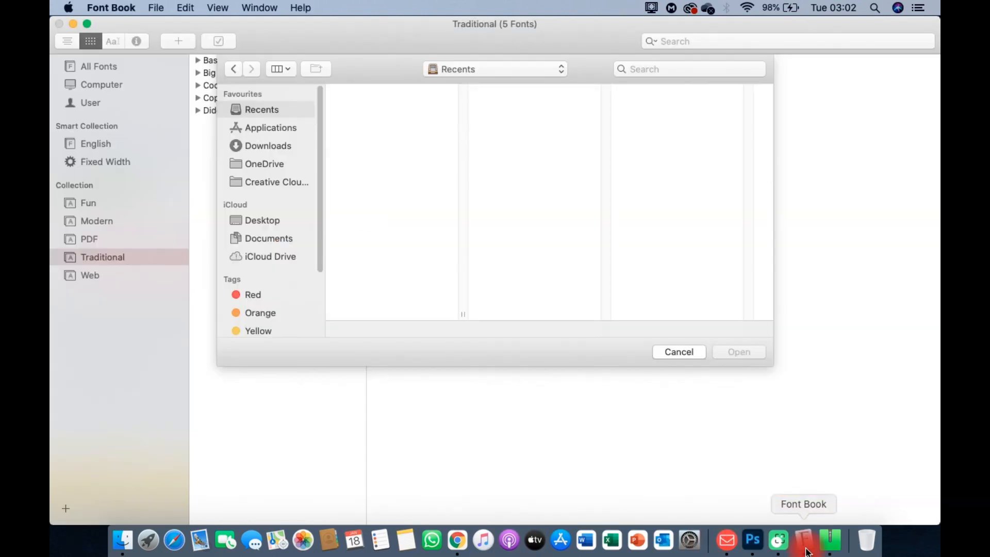
pyautogui.click(268, 147)
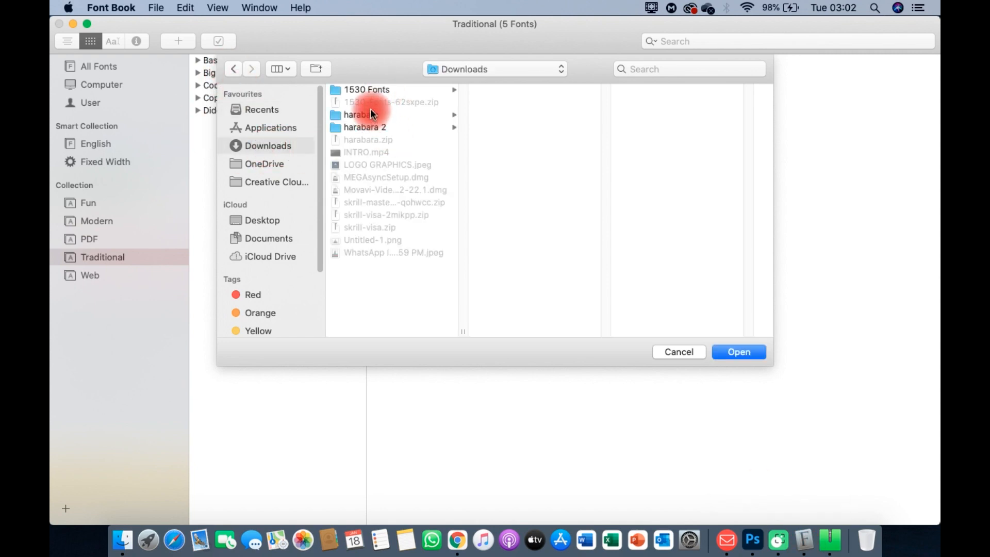
pyautogui.click(378, 114)
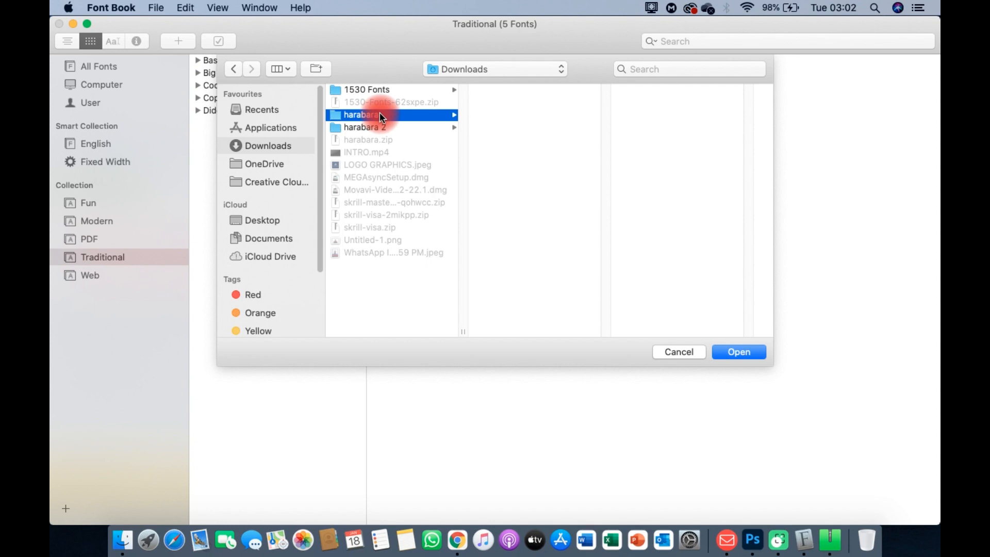
pyautogui.click(740, 352)
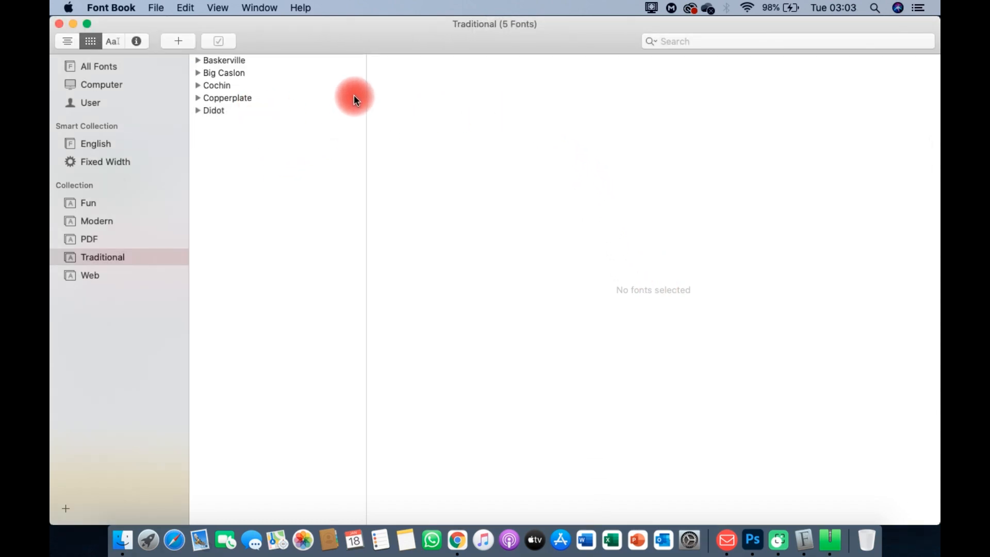
# Step: Close Font Book and the Finder Downloads window and return to Photoshop
pyautogui.click(62, 23)
pyautogui.click(522, 105)
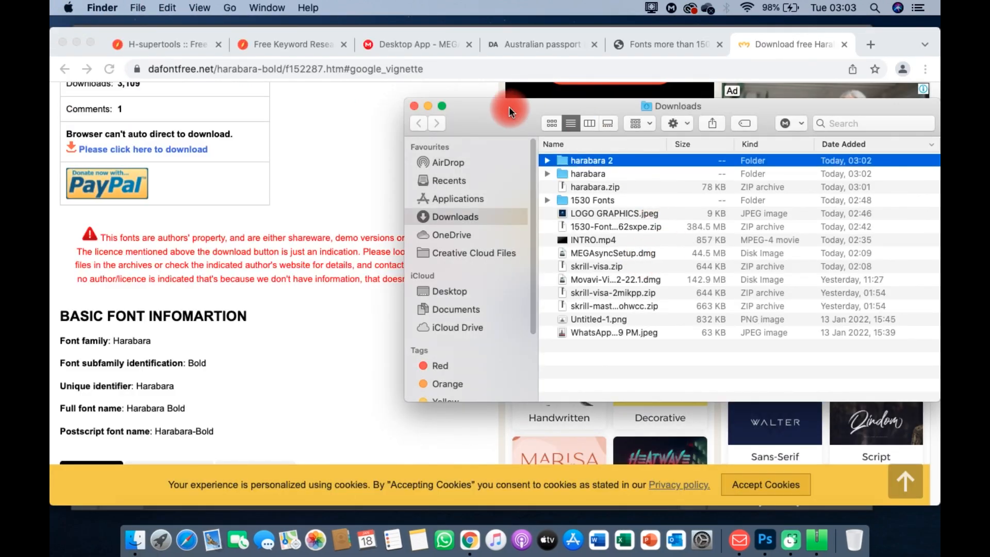
pyautogui.click(414, 106)
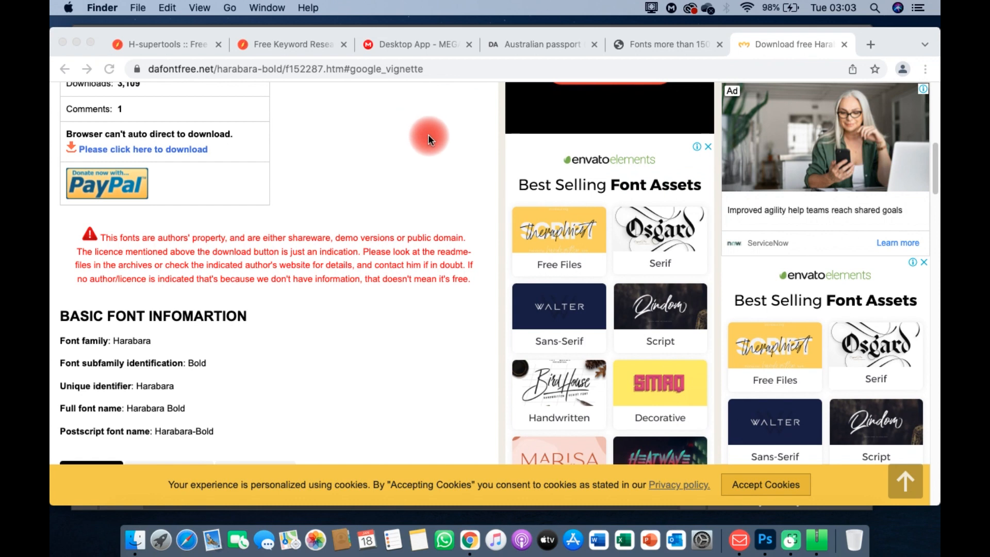
pyautogui.click(761, 545)
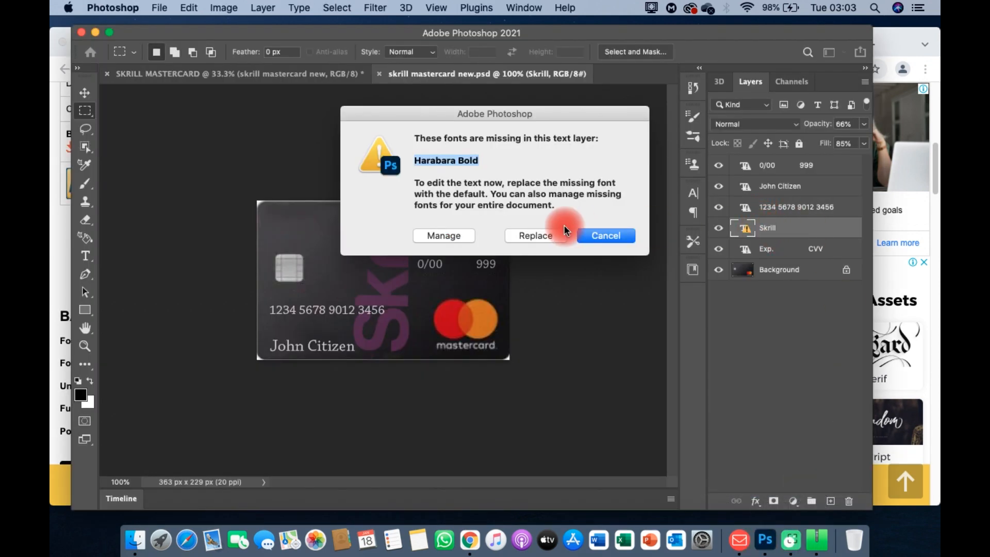
pyautogui.click(606, 235)
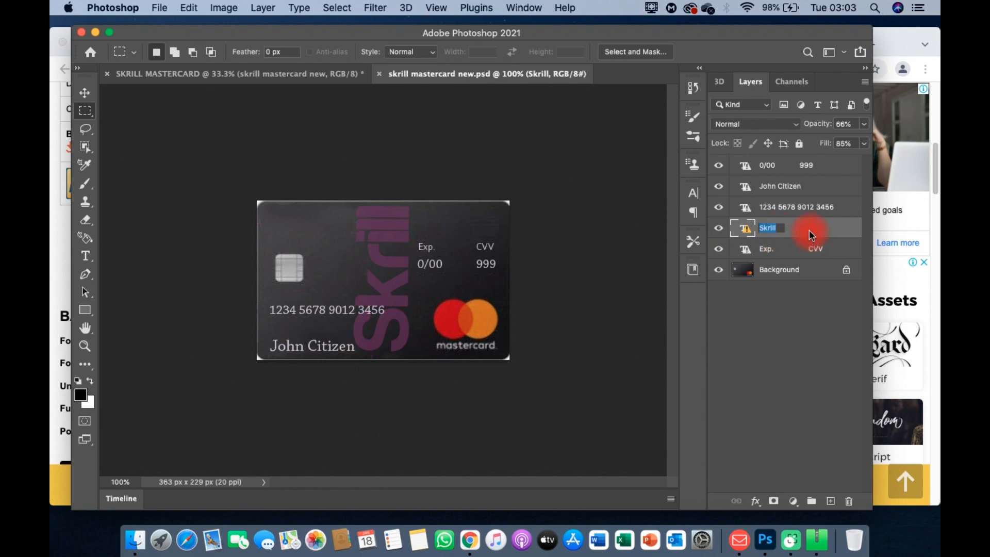
pyautogui.doubleClick(746, 230)
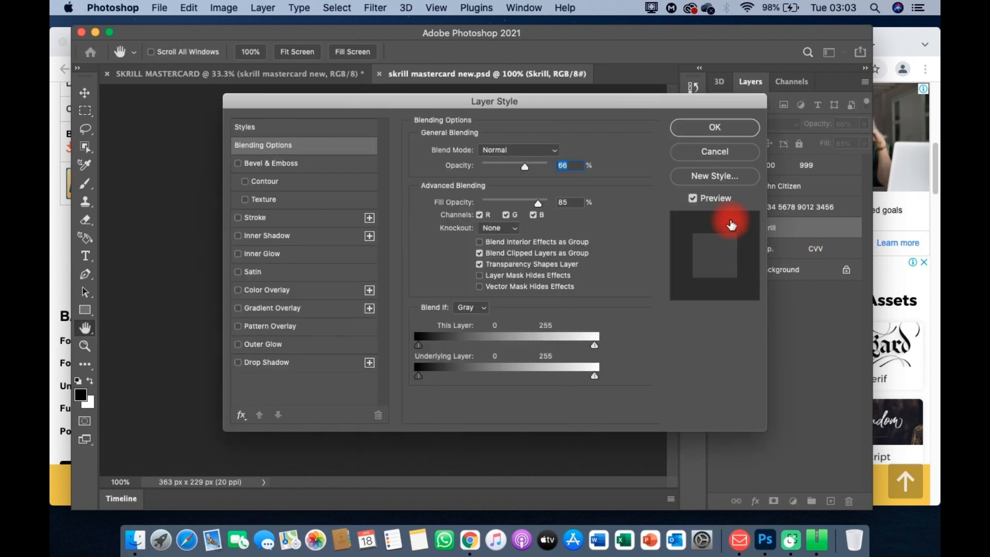
pyautogui.click(712, 151)
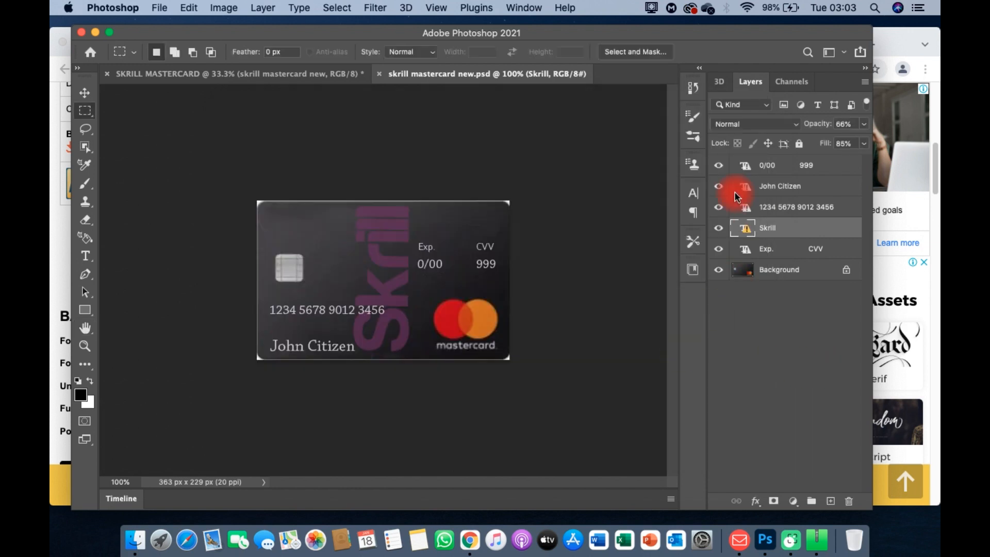
pyautogui.doubleClick(790, 231)
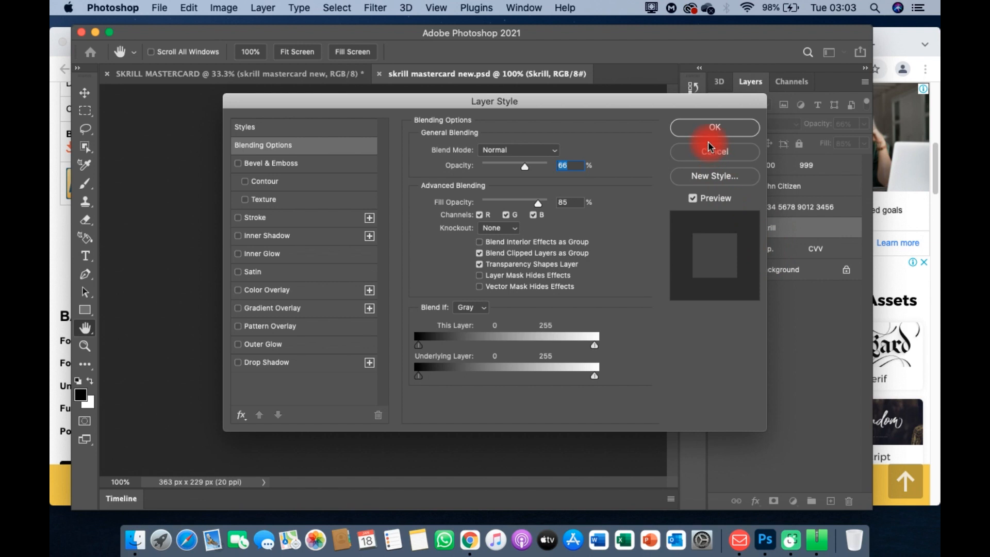
pyautogui.click(713, 129)
pyautogui.click(764, 227)
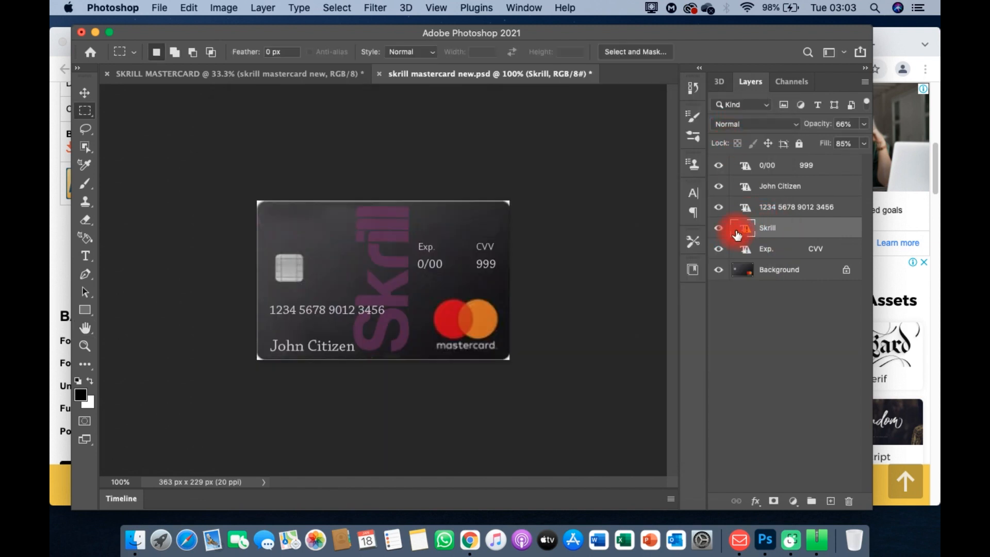
pyautogui.doubleClick(735, 229)
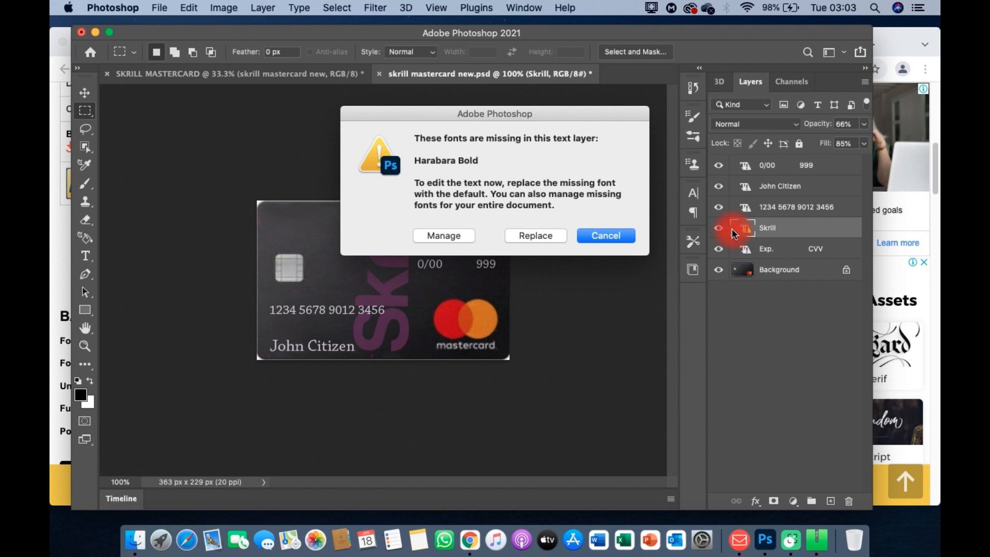
pyautogui.click(611, 235)
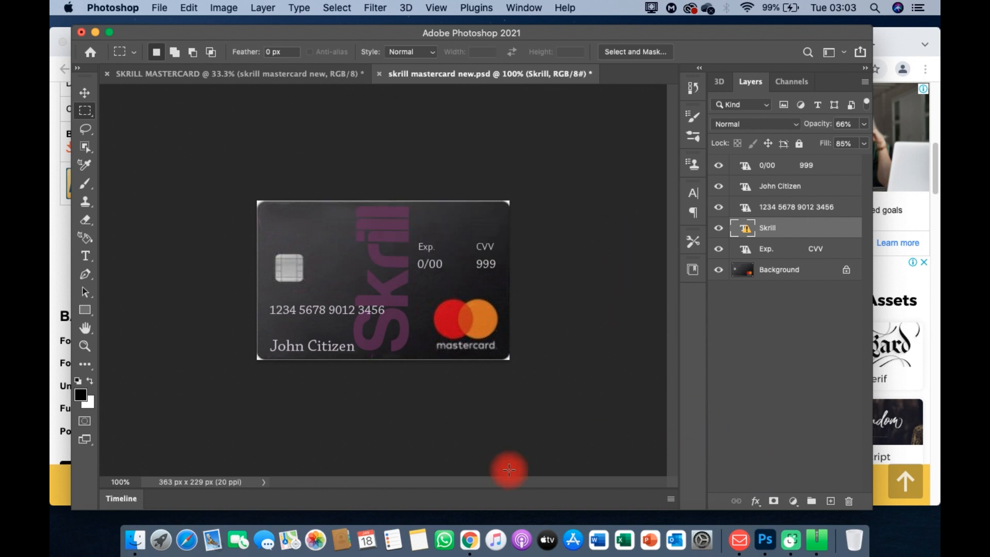
# Step: Launch Font Book via Spotlight, load Harabara.ttf, and show the All Fonts library of 799 fonts
pyautogui.press('super+space')
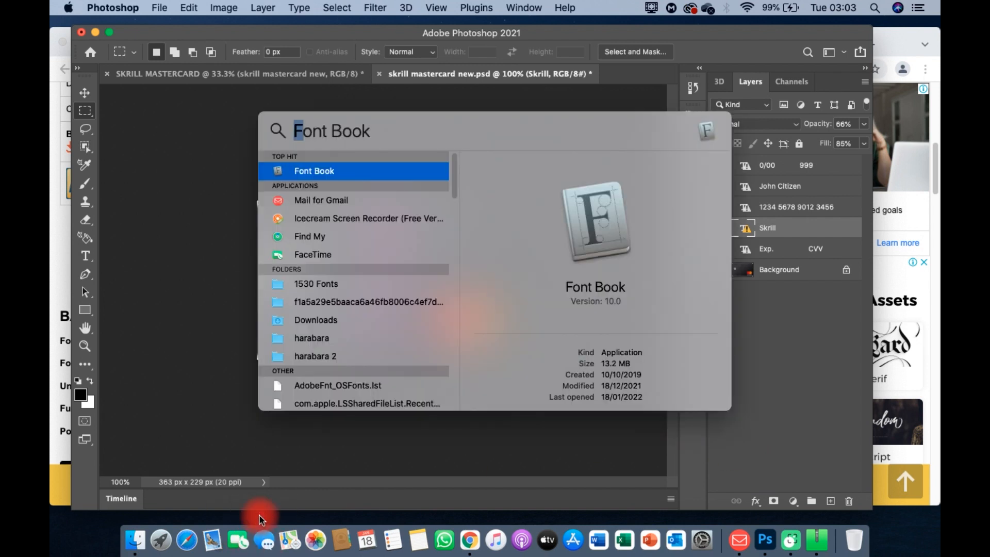
pyautogui.click(321, 170)
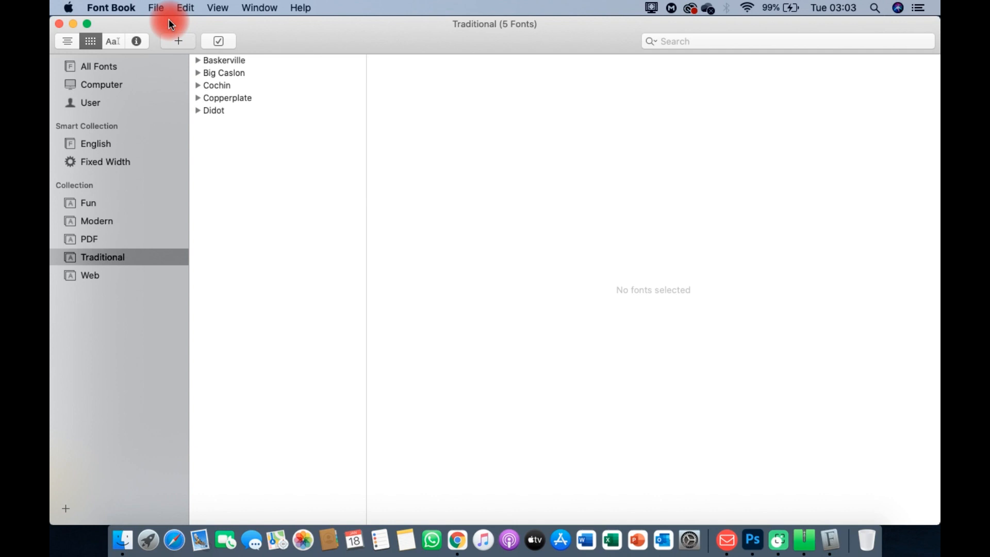
pyautogui.press('super+o')
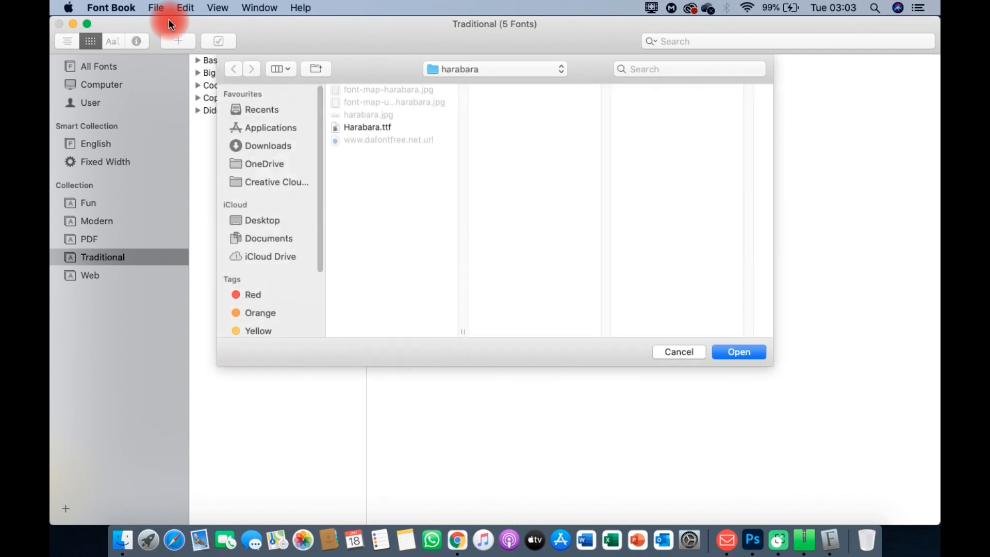
pyautogui.click(374, 126)
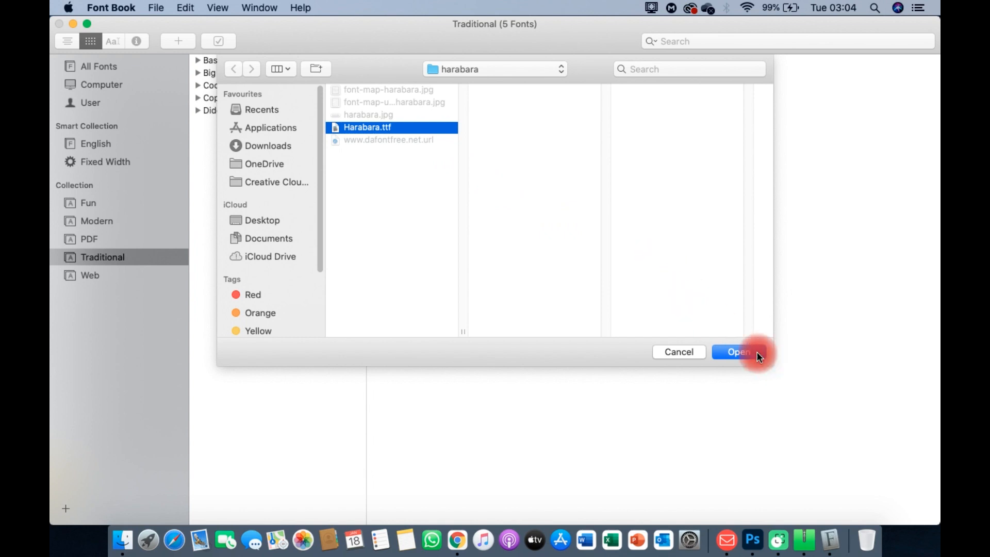
pyautogui.click(739, 353)
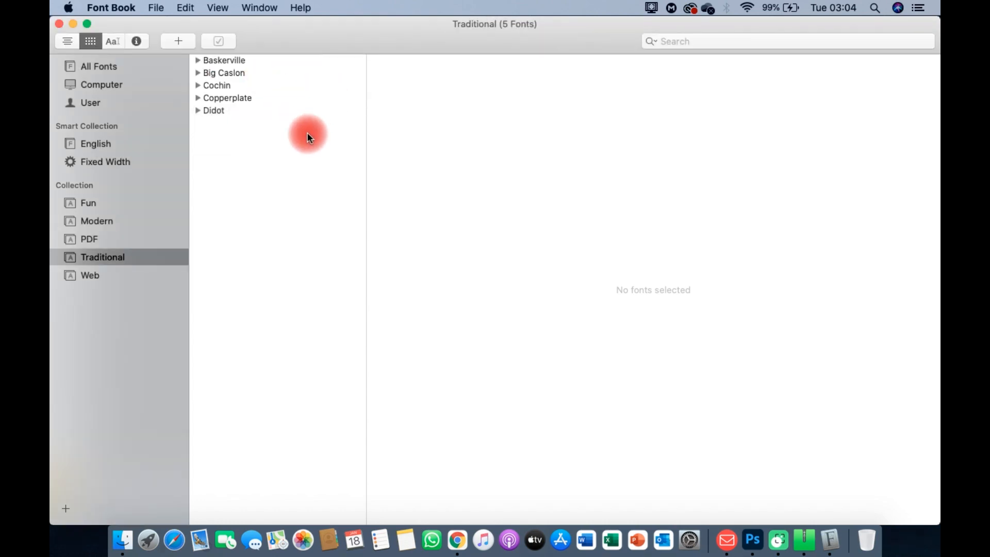
pyautogui.click(88, 66)
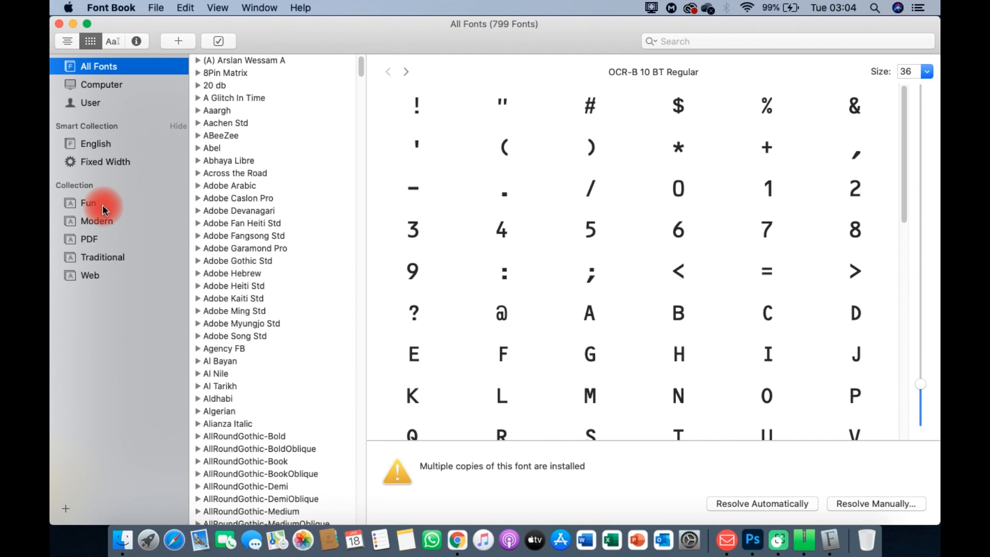
# Step: Add Harabara.ttf to the Computer collection and authorise the install with the admin password
pyautogui.click(106, 87)
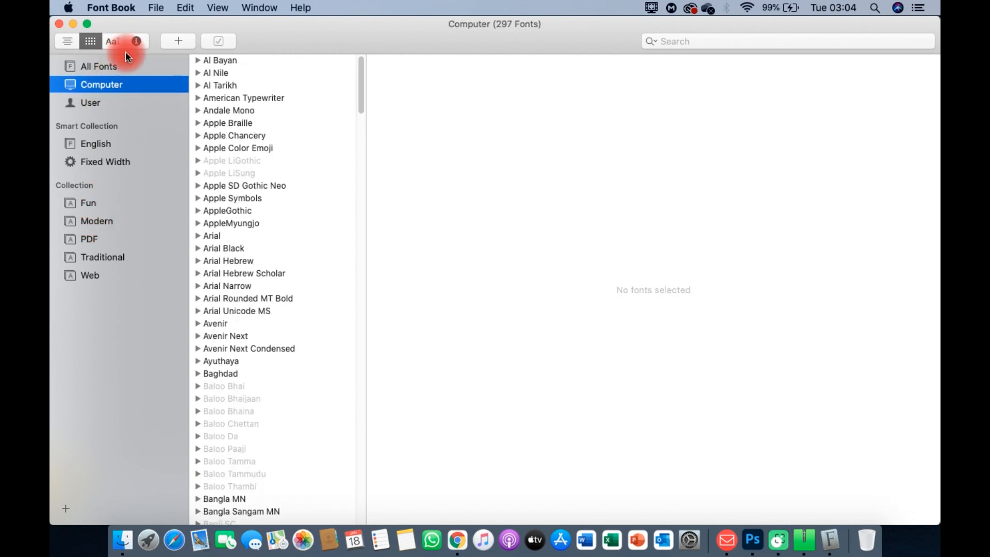
pyautogui.click(176, 40)
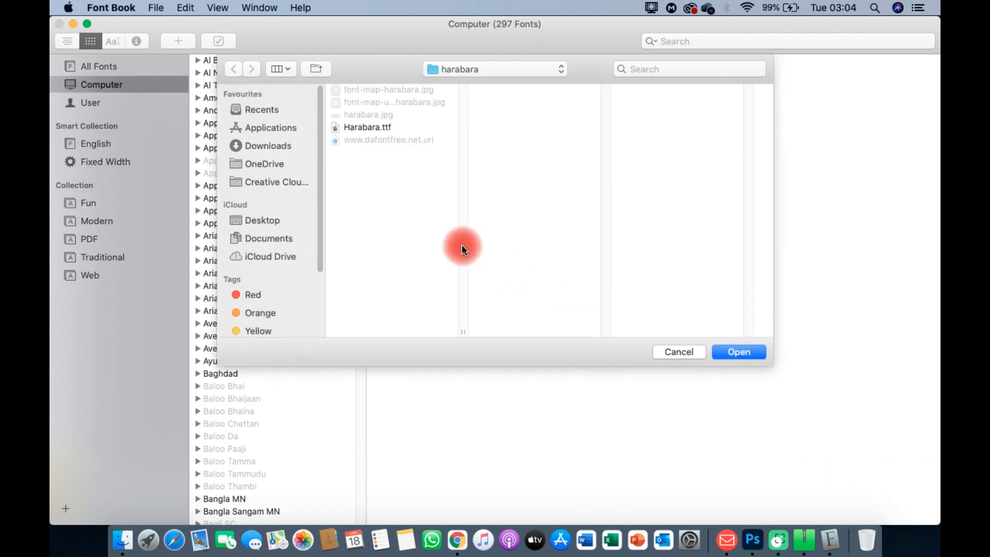
pyautogui.click(386, 128)
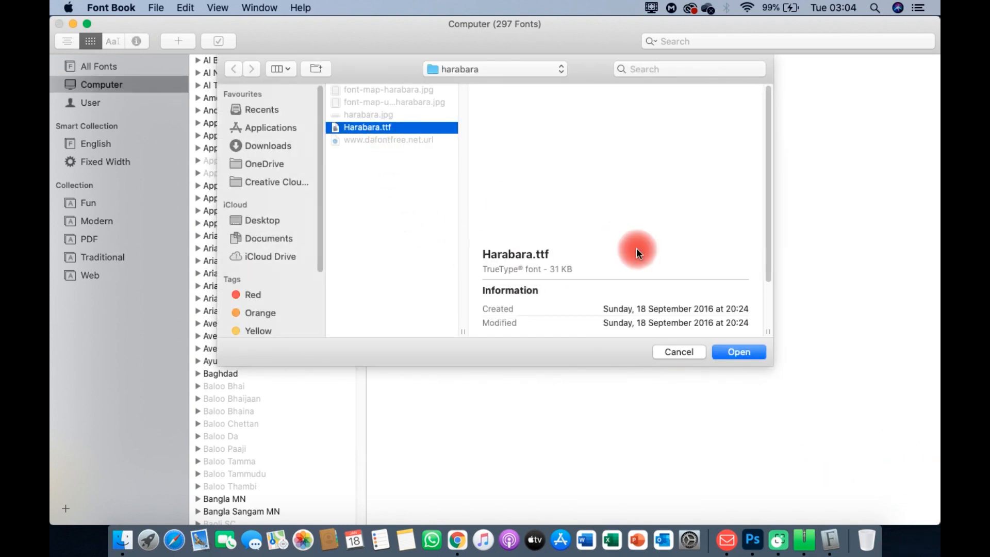
pyautogui.click(739, 353)
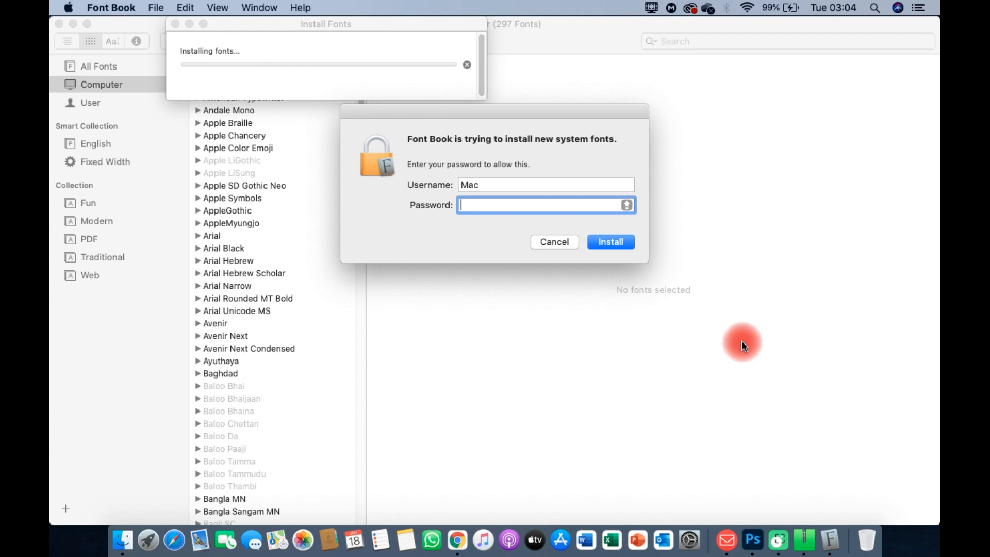
pyautogui.write('•••••••••')
pyautogui.press('Return')
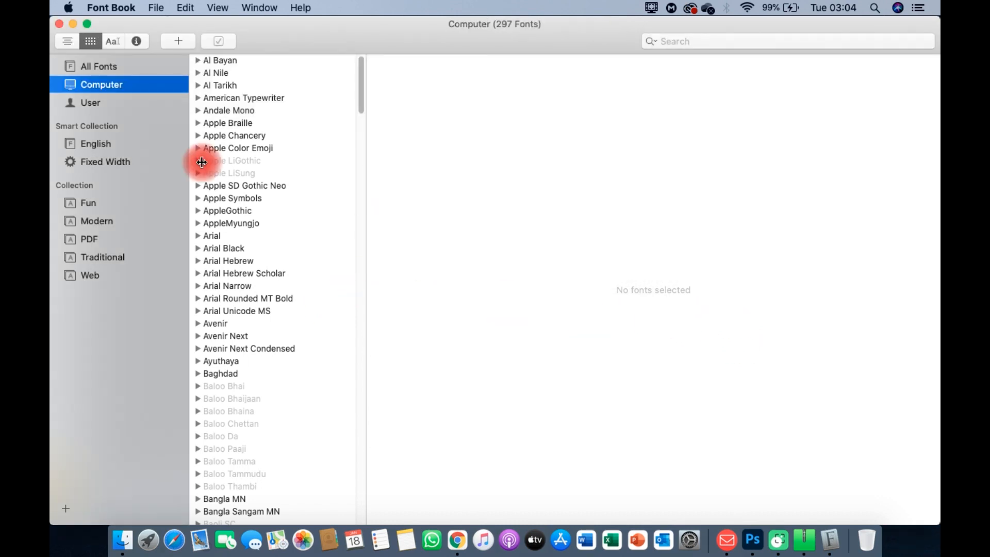
# Step: In Photoshop, toggle the Skrill layer so it renders in Harabara Bold, then edit the 0/00 999 text
pyautogui.click(753, 547)
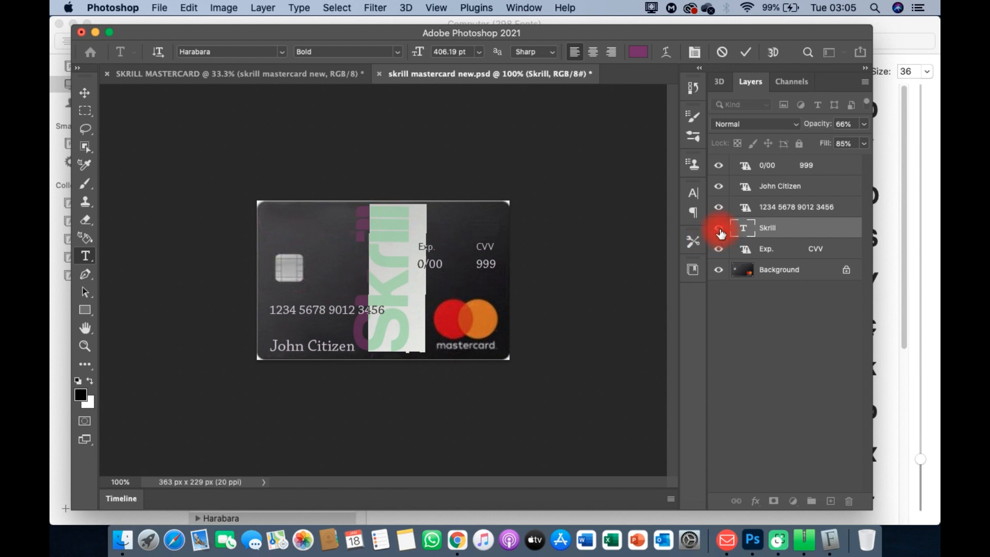
pyautogui.click(720, 229)
pyautogui.press('m')
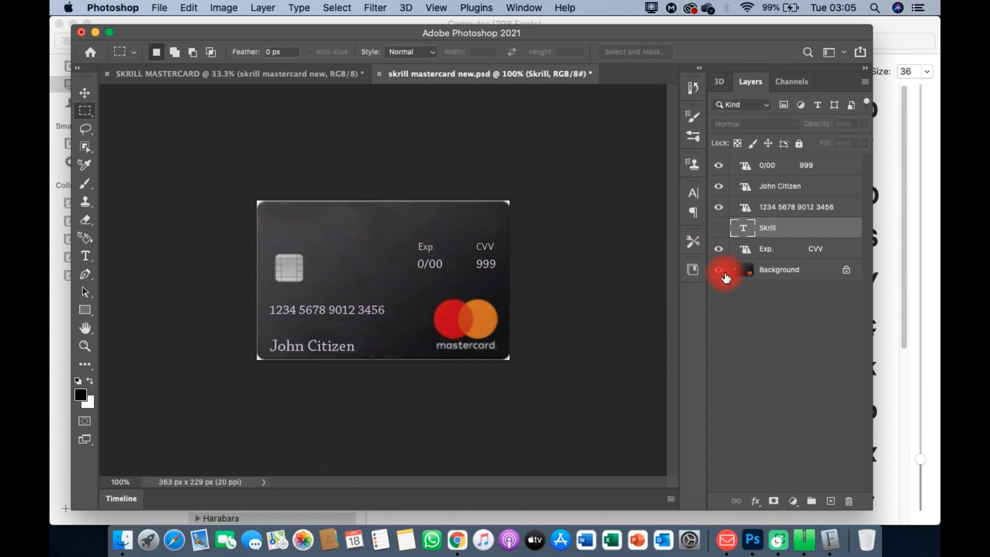
pyautogui.click(718, 228)
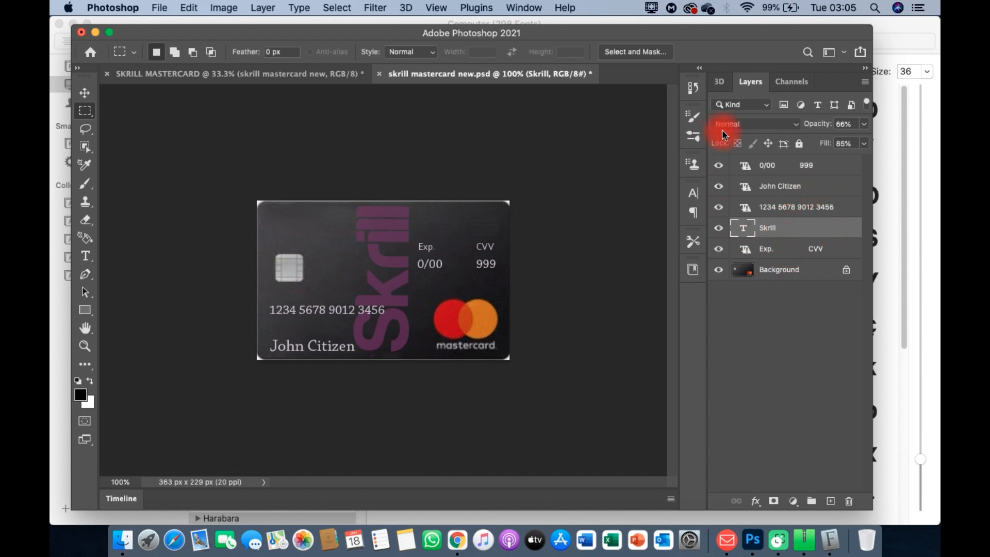
pyautogui.click(750, 170)
pyautogui.doubleClick(750, 169)
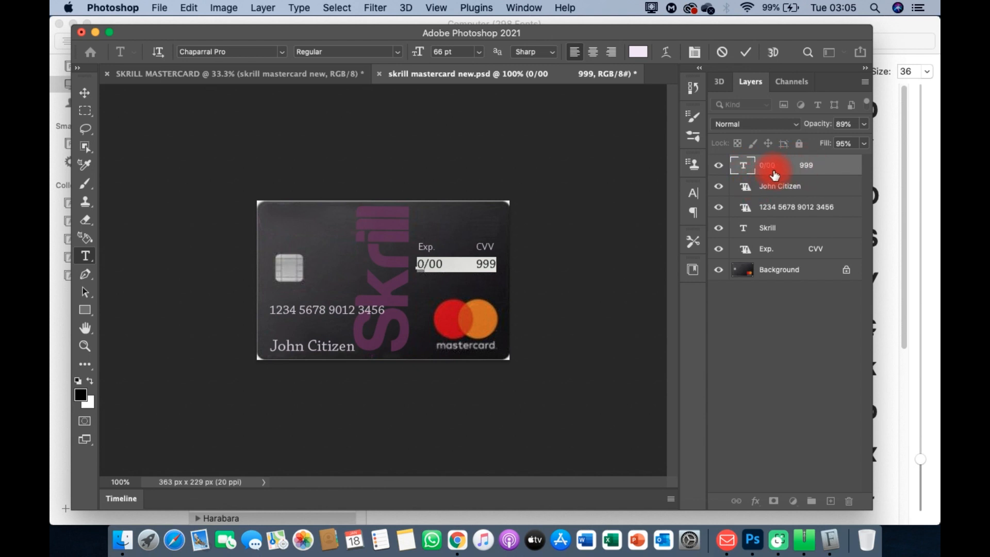
# Step: Change the expiry text from 0/00 to 10/24 and the CVV from 999 to 123
pyautogui.click(446, 266)
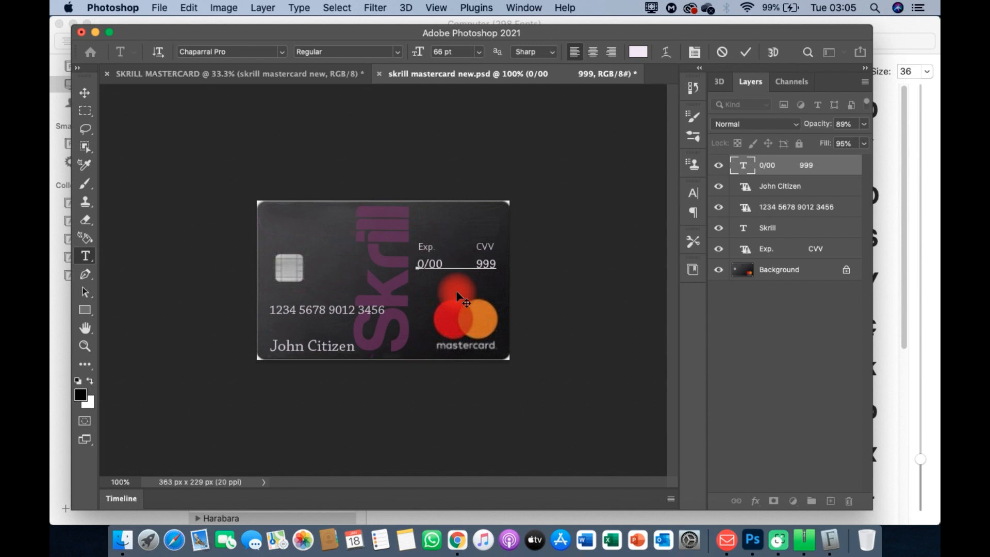
pyautogui.press('BackSpace')
pyautogui.write('24')
pyautogui.press('Delete')
pyautogui.write('10')
pyautogui.click(505, 264)
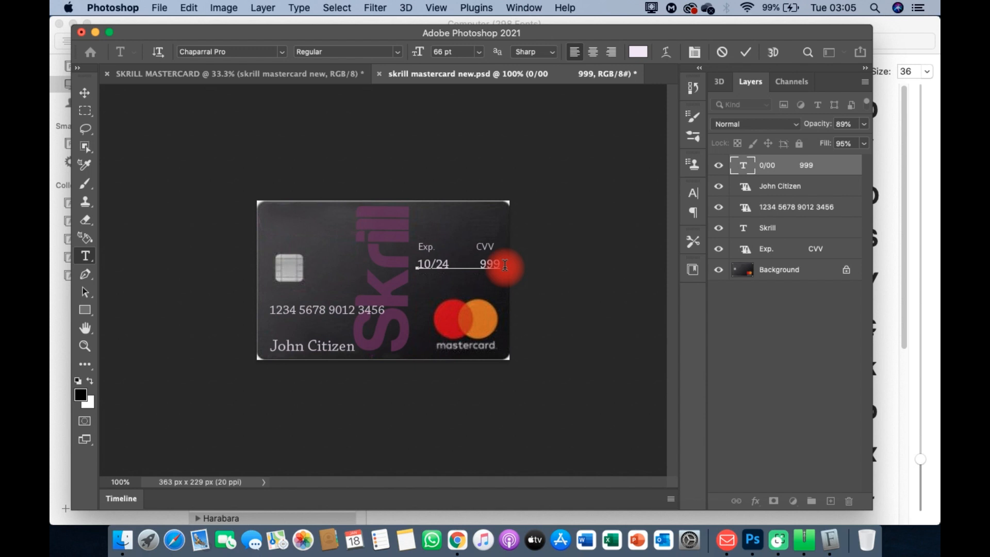
pyautogui.press('BackSpace')
pyautogui.press('BackSpace')
pyautogui.press('BackSpace')
pyautogui.press('BackSpace')
pyautogui.press('BackSpace')
pyautogui.press('BackSpace')
pyautogui.press('BackSpace')
pyautogui.press('BackSpace')
pyautogui.press('BackSpace')
pyautogui.press('BackSpace')
pyautogui.press('BackSpace')
pyautogui.write('123')
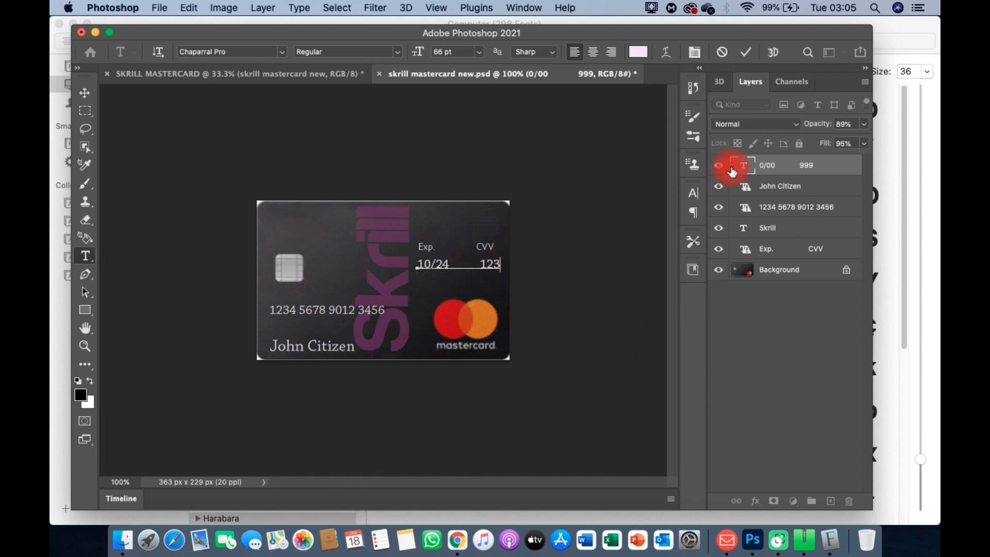
pyautogui.click(750, 191)
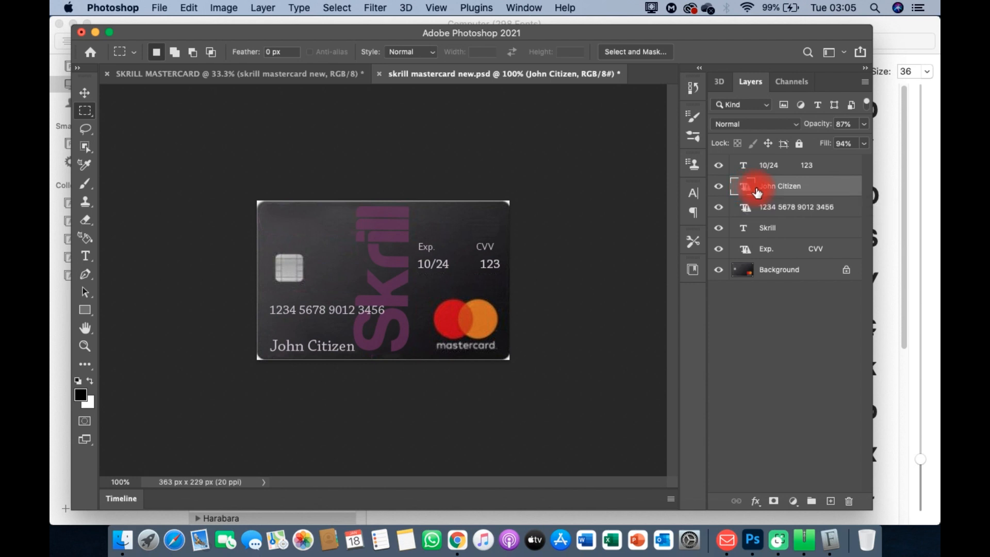
# Step: Get the cardholder name layer into text editing, dismissing the layer style dialogs that open by mistake
pyautogui.doubleClick(758, 192)
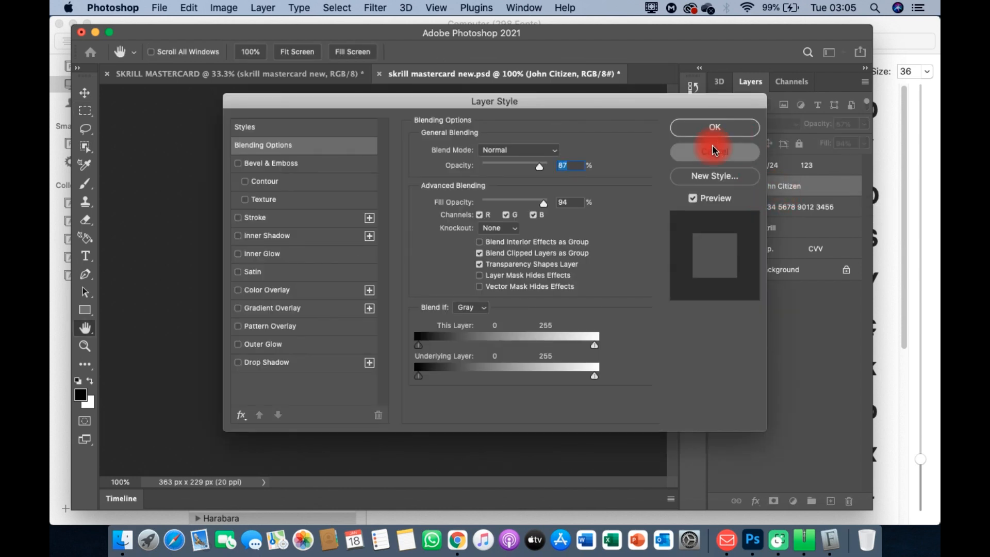
pyautogui.click(708, 130)
pyautogui.doubleClick(767, 187)
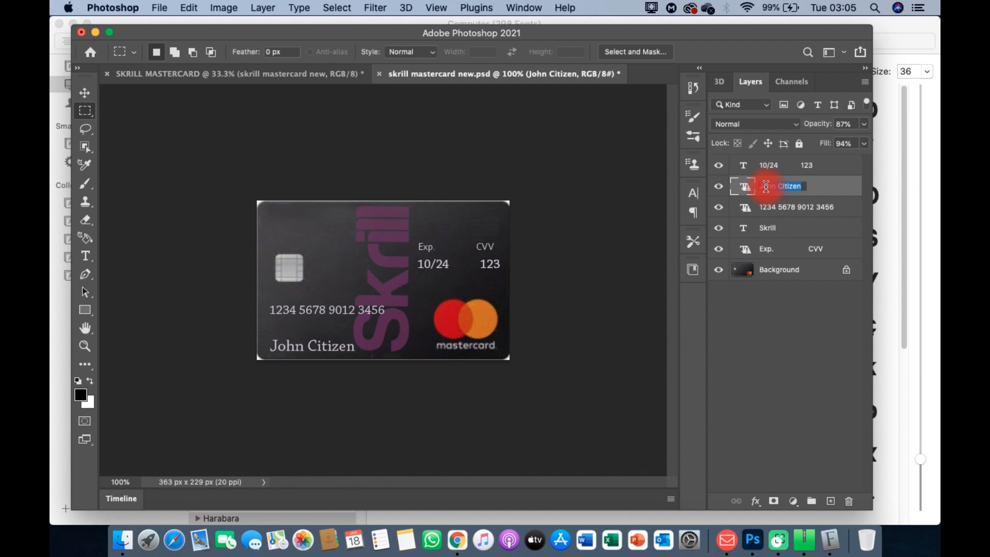
pyautogui.click(812, 193)
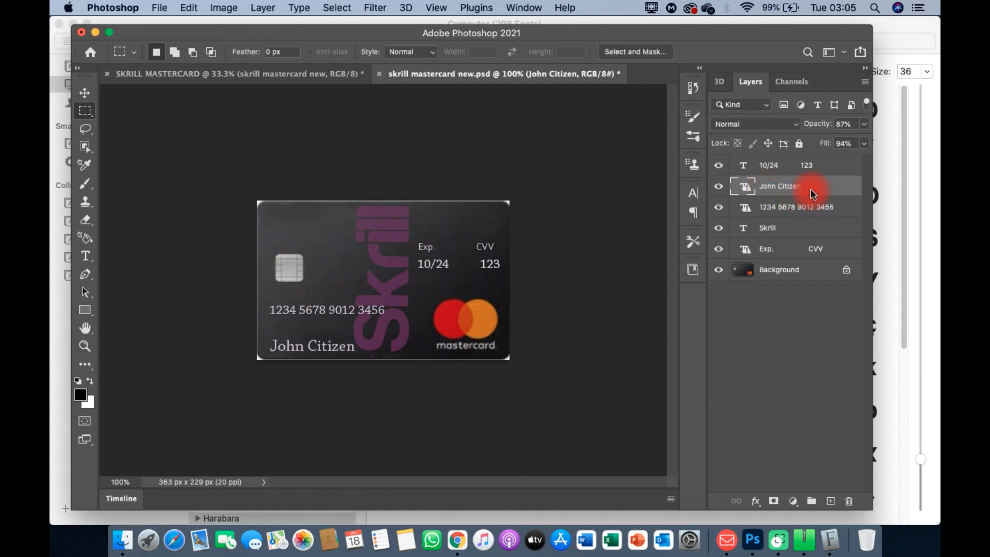
pyautogui.doubleClick(812, 194)
pyautogui.click(713, 151)
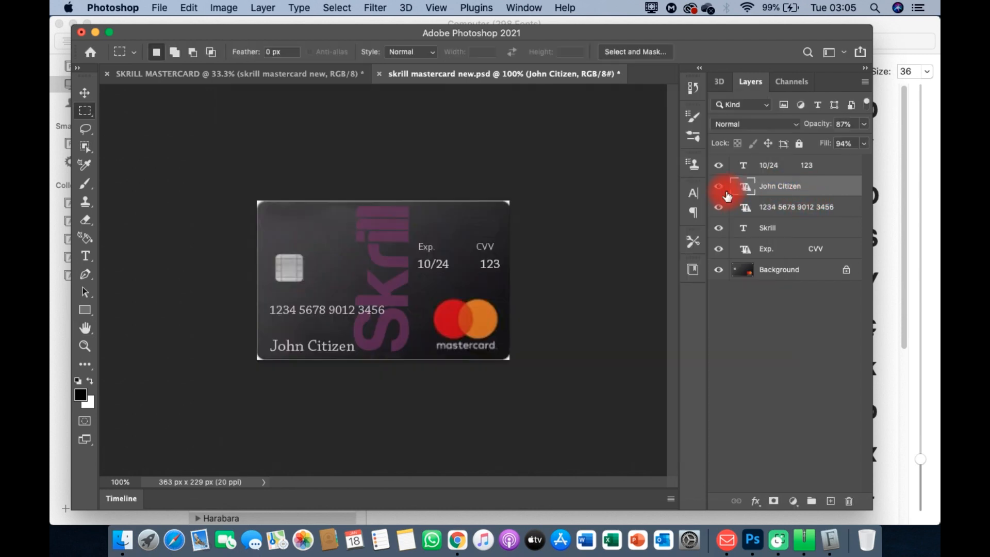
pyautogui.doubleClick(733, 193)
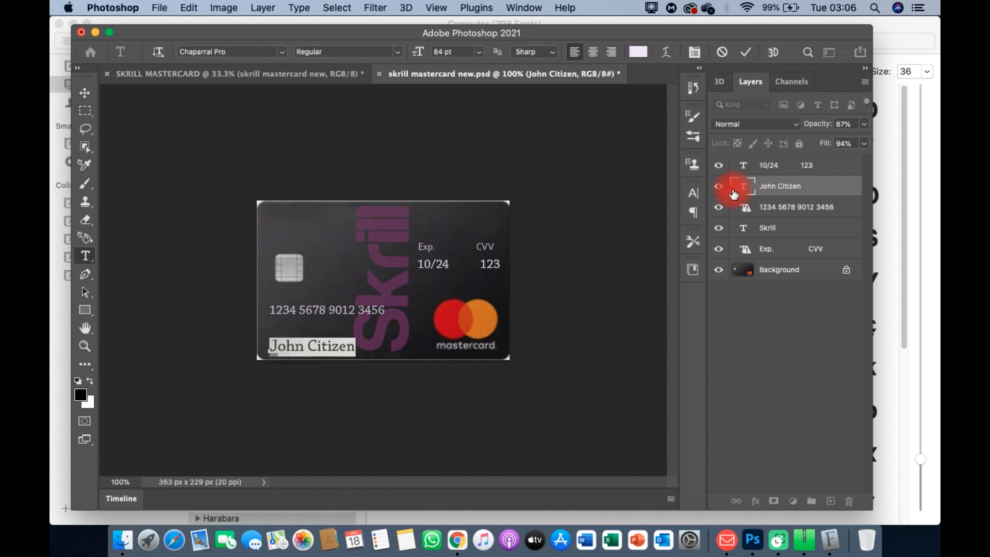
# Step: Replace the placeholder cardholder name with the new holder's name in lowercase and commit it
pyautogui.click(356, 346)
pyautogui.press('BackSpace')
pyautogui.press('BackSpace')
pyautogui.press('BackSpace')
pyautogui.press('BackSpace')
pyautogui.press('BackSpace')
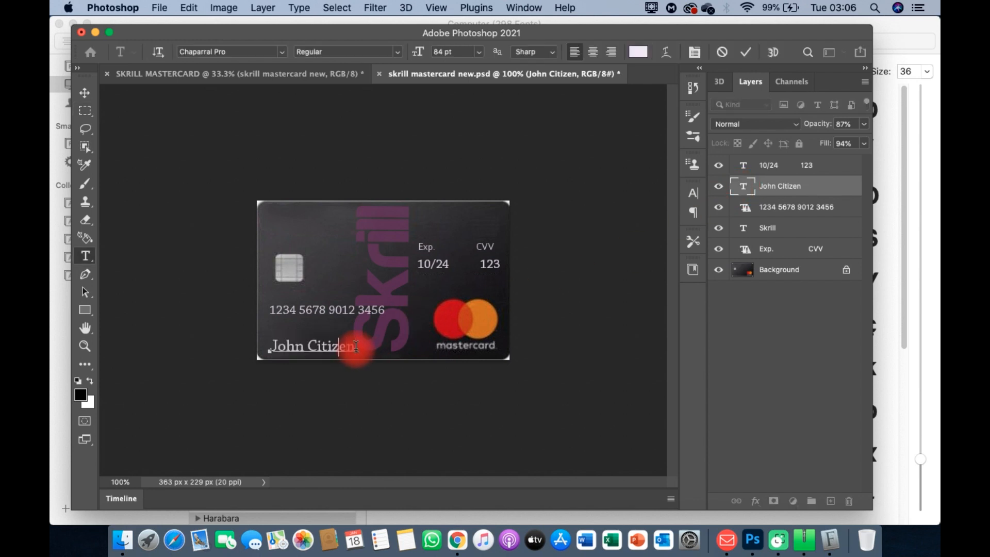
pyautogui.press('BackSpace')
pyautogui.press('BackSpace')
pyautogui.press('BackSpace')
pyautogui.press('BackSpace')
pyautogui.press('BackSpace')
pyautogui.press('BackSpace')
pyautogui.press('BackSpace')
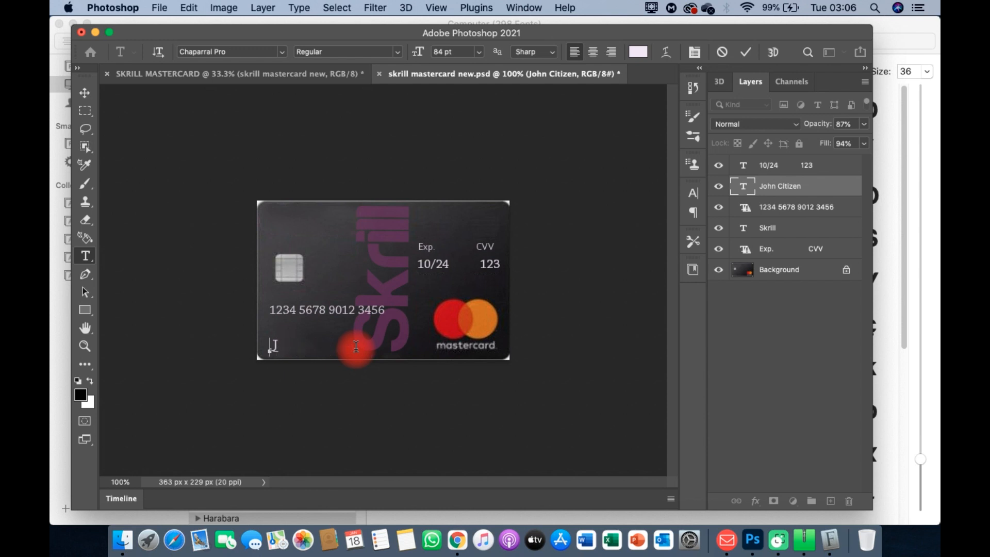
pyautogui.write('GRAP')
pyautogui.write('CS')
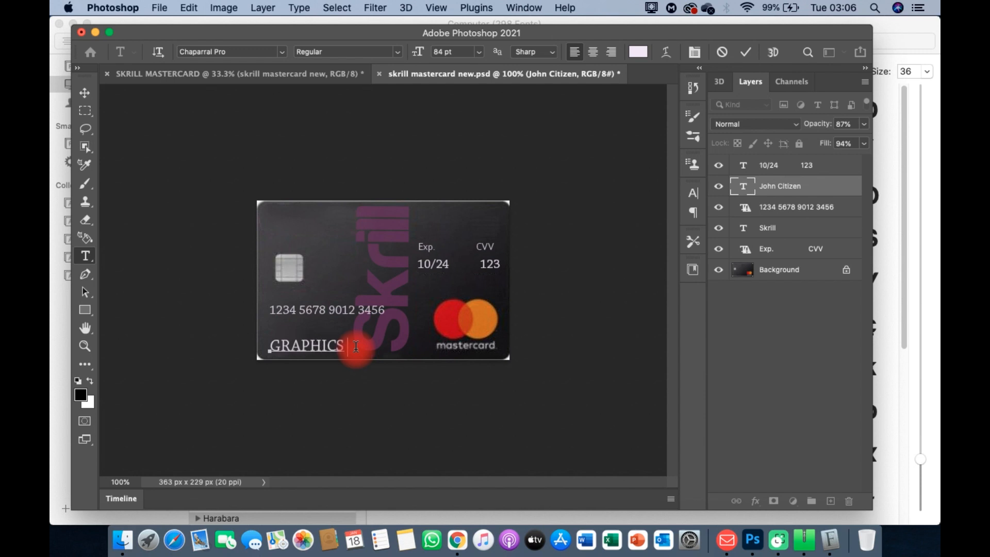
pyautogui.press('BackSpace')
pyautogui.press('BackSpace')
pyautogui.press('BackSpace')
pyautogui.press('BackSpace')
pyautogui.press('BackSpace')
pyautogui.press('BackSpace')
pyautogui.press('BackSpace')
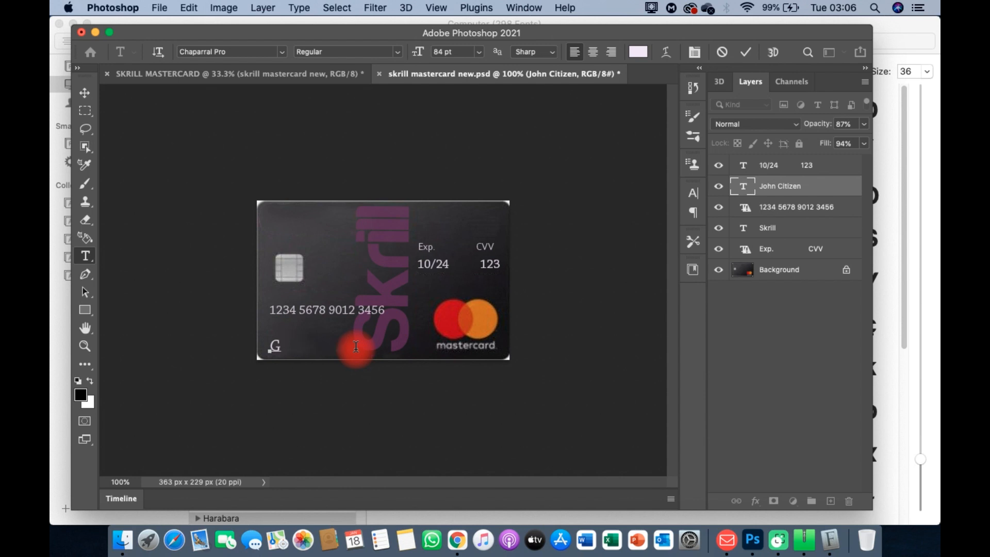
pyautogui.press('BackSpace')
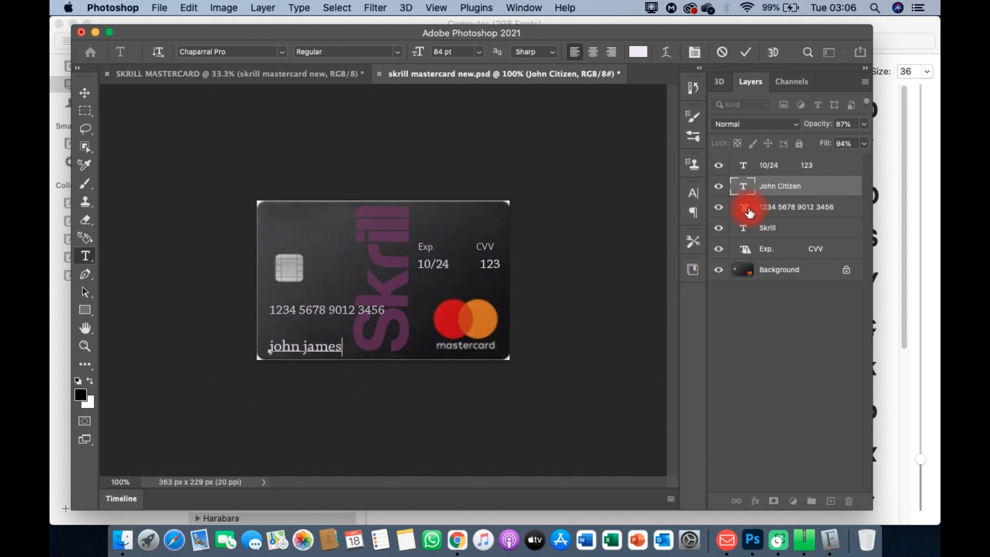
pyautogui.click(749, 212)
# Step: Replace the placeholder card number with a new 16-digit card number
pyautogui.doubleClick(749, 212)
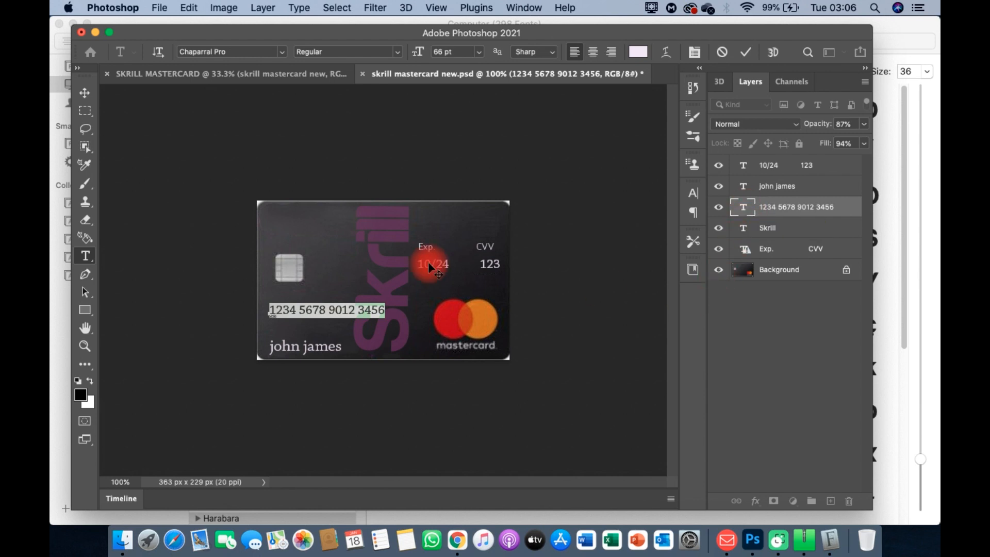
pyautogui.click(385, 310)
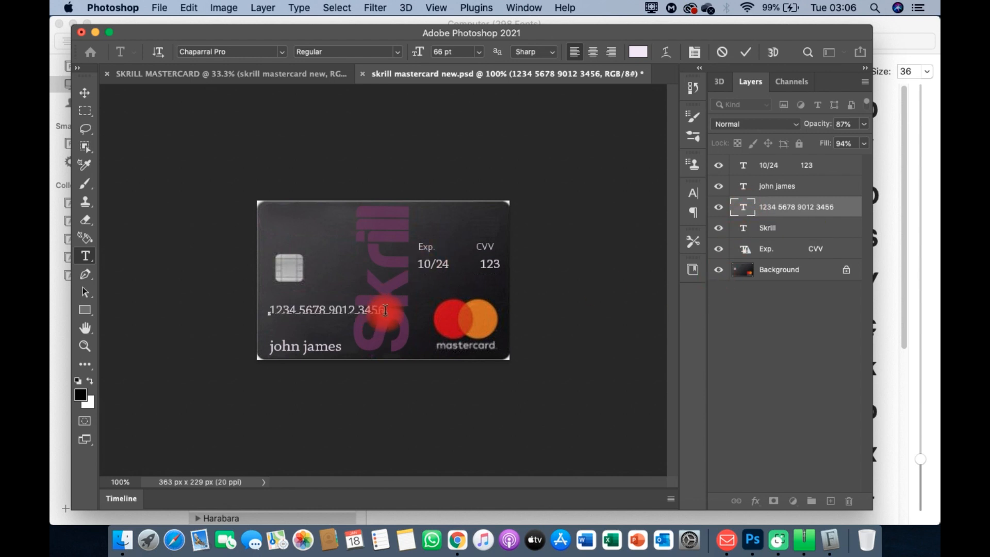
pyautogui.press('BackSpace')
pyautogui.press('BackSpace')
pyautogui.press('BackSpace')
pyautogui.press('BackSpace')
pyautogui.press('BackSpace')
pyautogui.press('BackSpace')
pyautogui.press('BackSpace')
pyautogui.press('BackSpace')
pyautogui.press('BackSpace')
pyautogui.press('BackSpace')
pyautogui.press('BackSpace')
pyautogui.press('BackSpace')
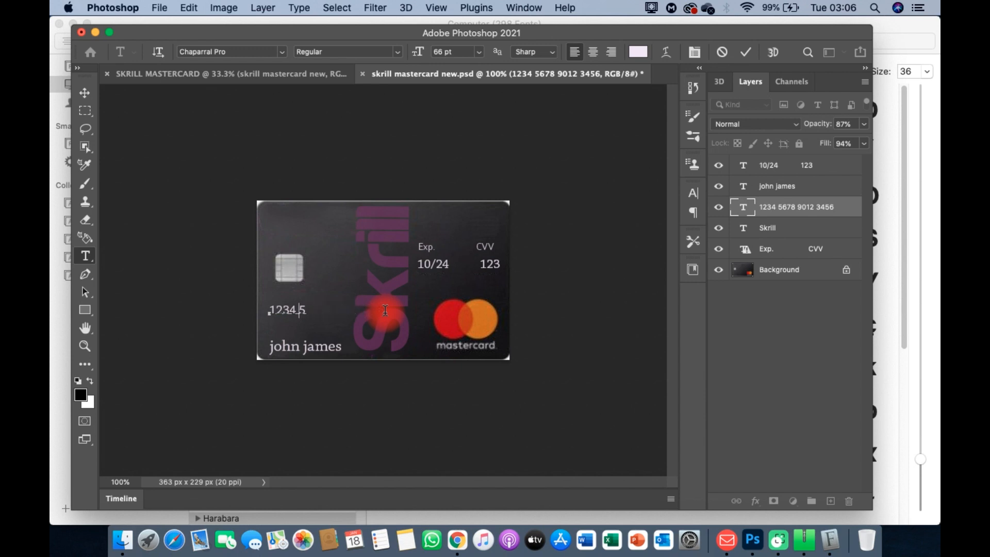
pyautogui.press('BackSpace')
pyautogui.press('BackSpace')
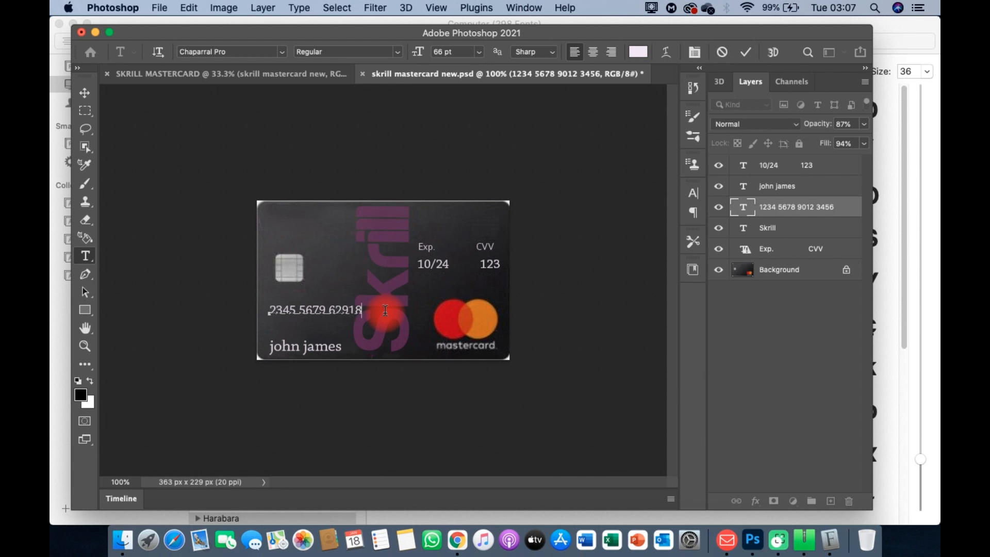
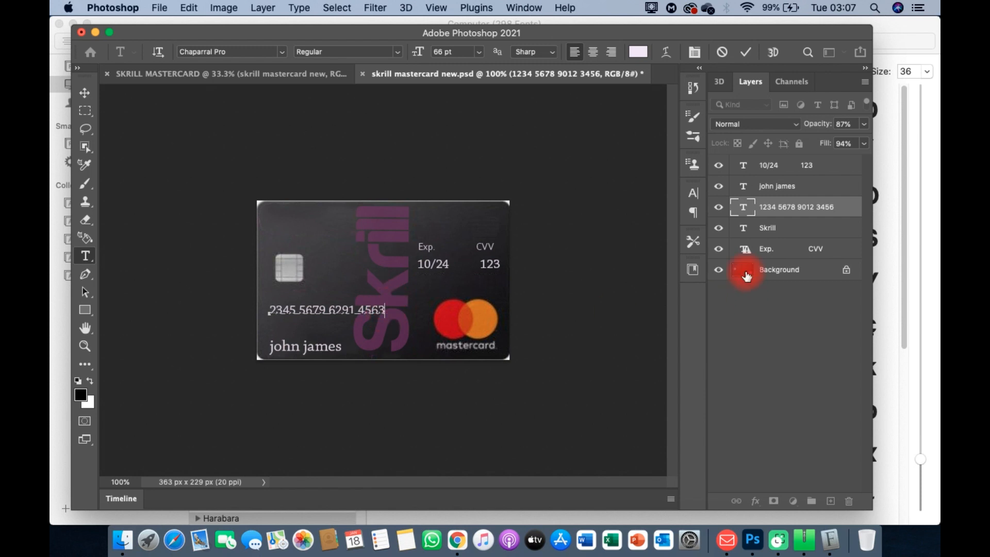
pyautogui.press('Escape')
# Step: Check the Exp. and CVV label text and leave it unchanged
pyautogui.click(748, 252)
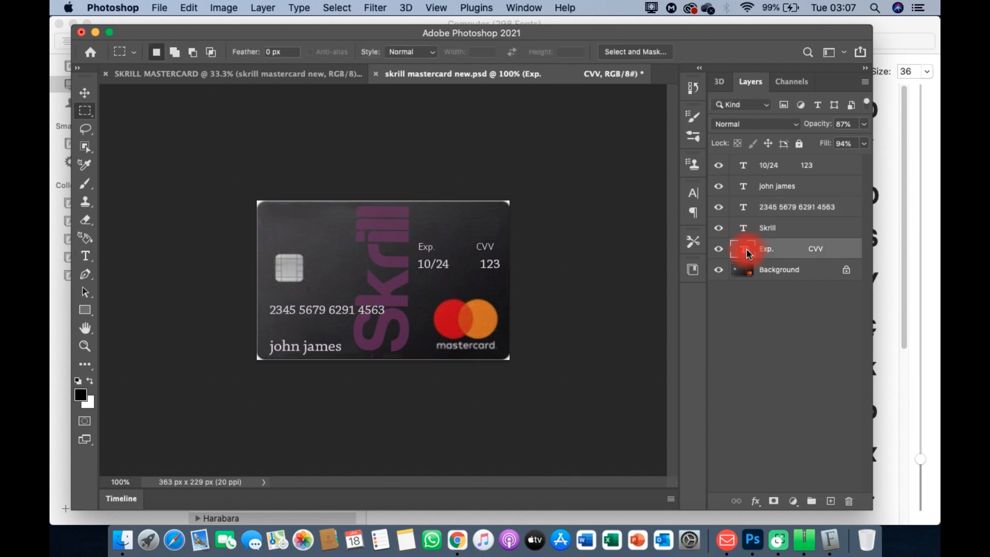
pyautogui.doubleClick(748, 253)
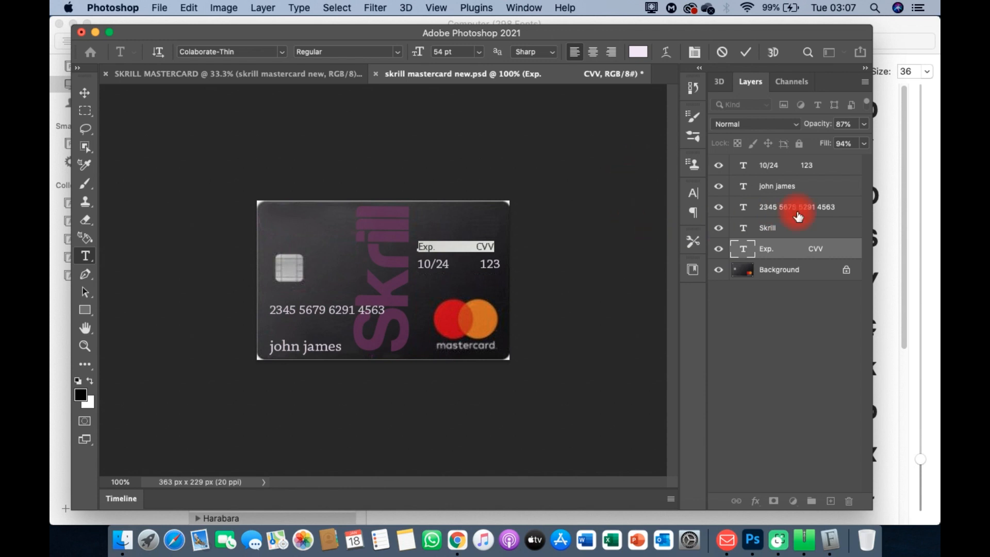
pyautogui.click(755, 336)
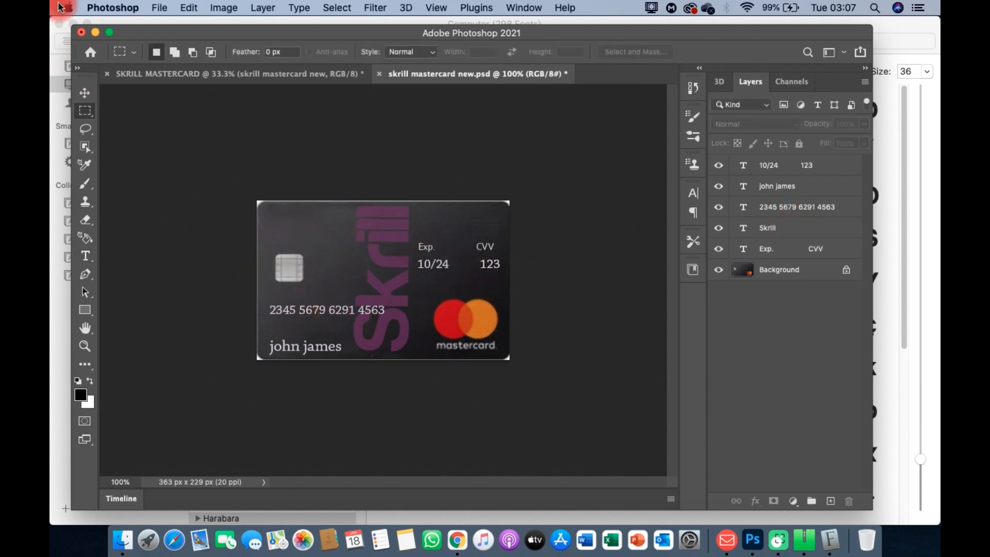
# Step: Quick Export the card as PNG, saving skrill mastercard new.png, then bring up File > Export again
pyautogui.click(156, 8)
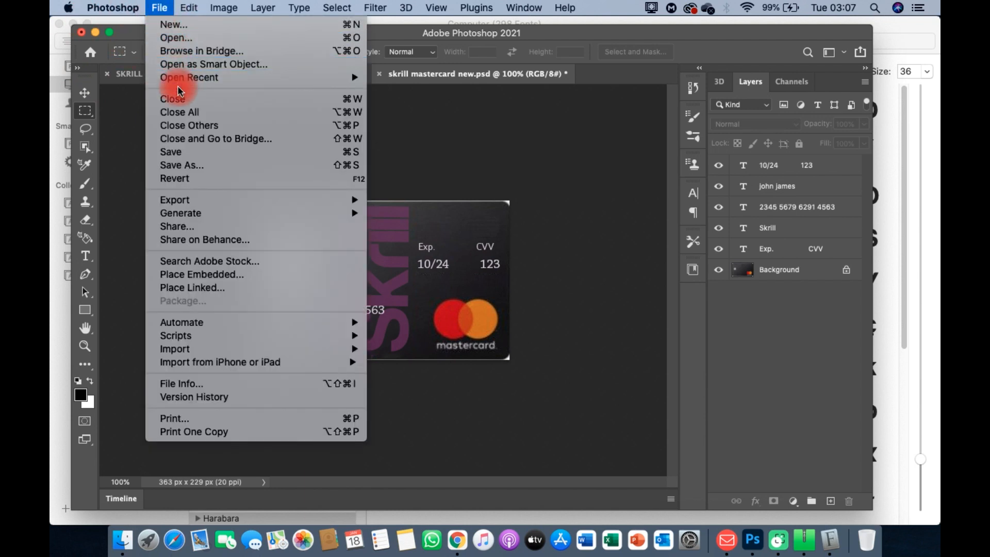
pyautogui.moveTo(199, 199)
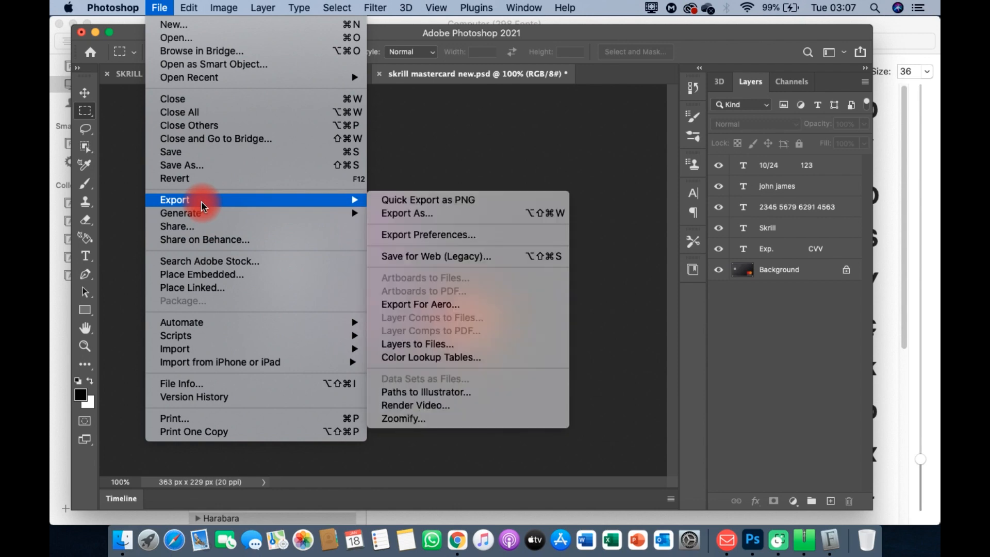
pyautogui.click(466, 208)
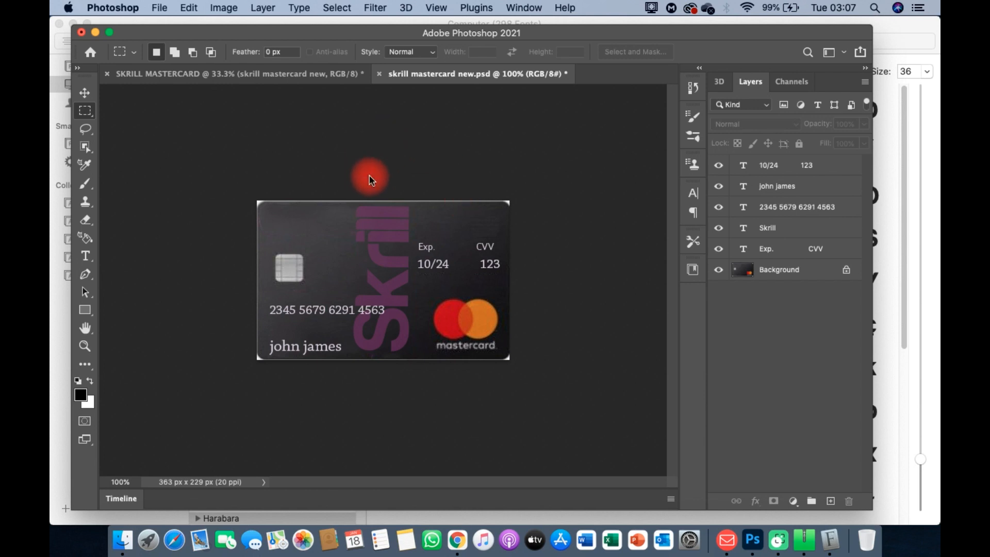
pyautogui.press('super+shift+s')
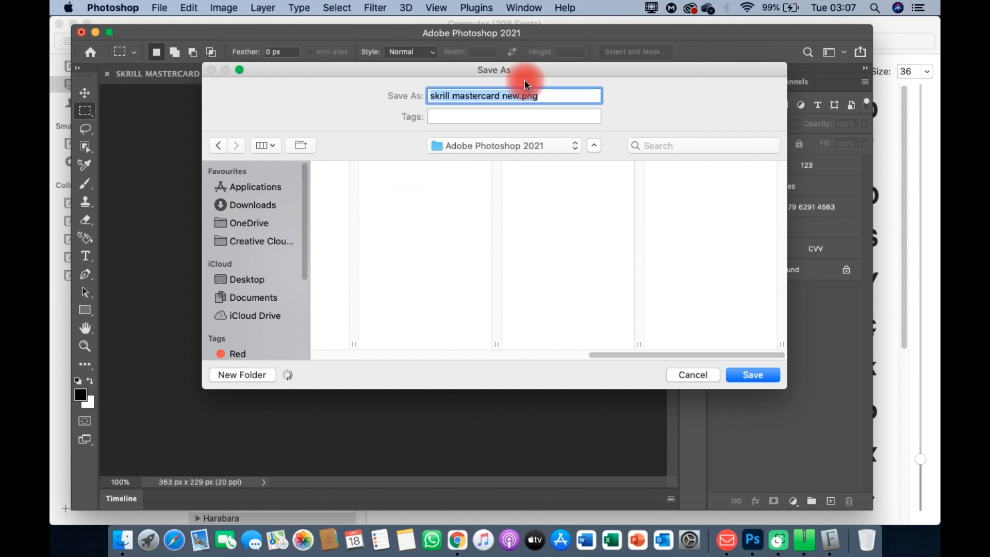
pyautogui.click(762, 379)
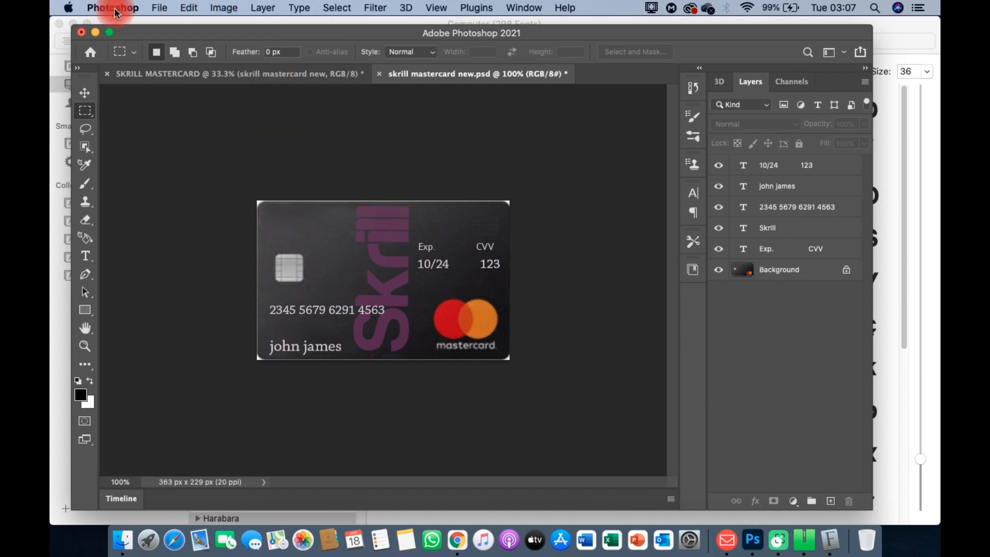
pyautogui.click(158, 7)
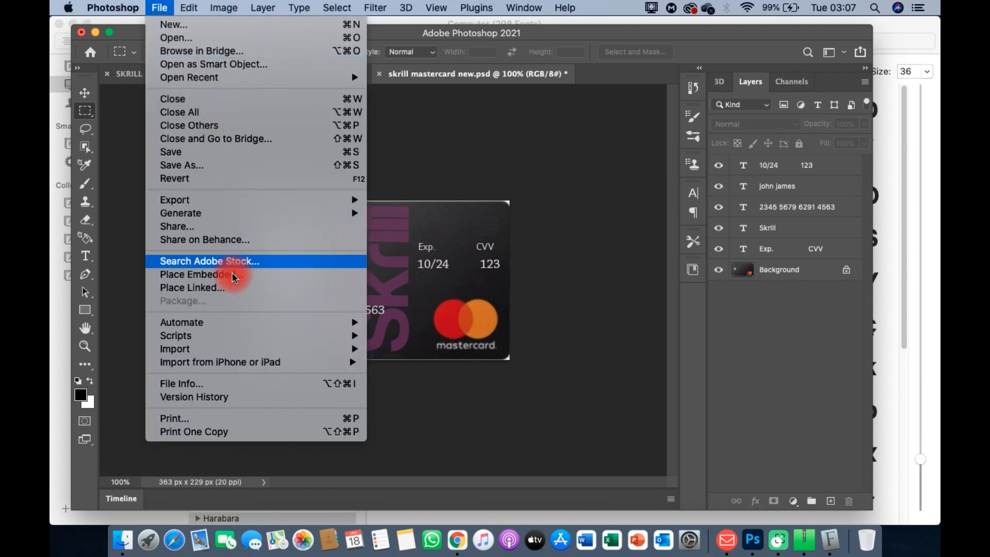
pyautogui.moveTo(210, 201)
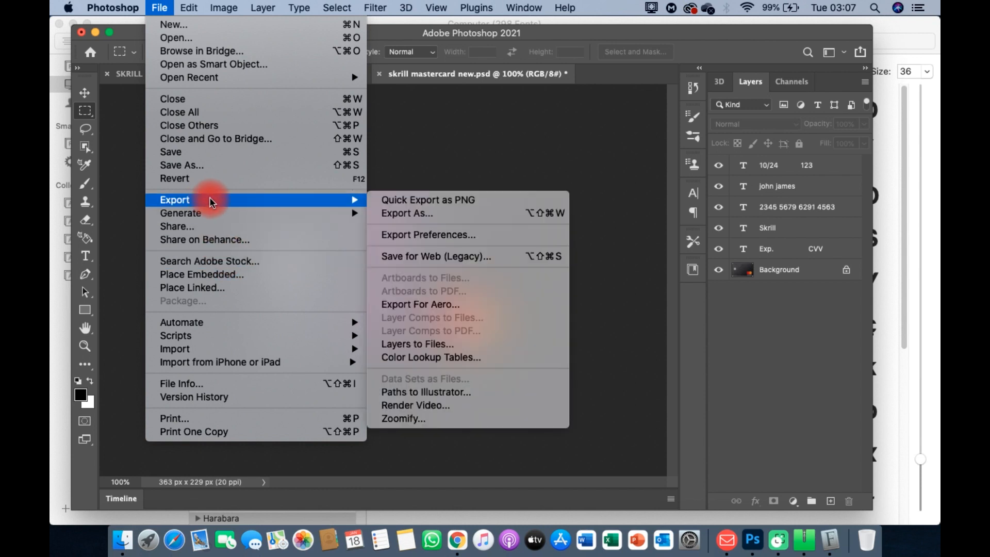
# Step: Quick Export skrill mastercard new.png as a PNG into the Downloads folder
pyautogui.click(425, 205)
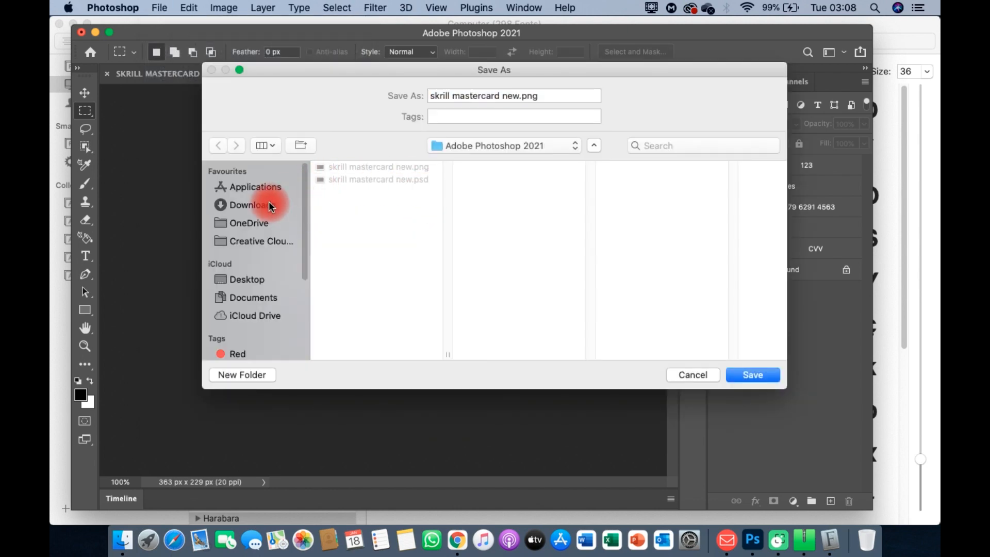
pyautogui.click(270, 207)
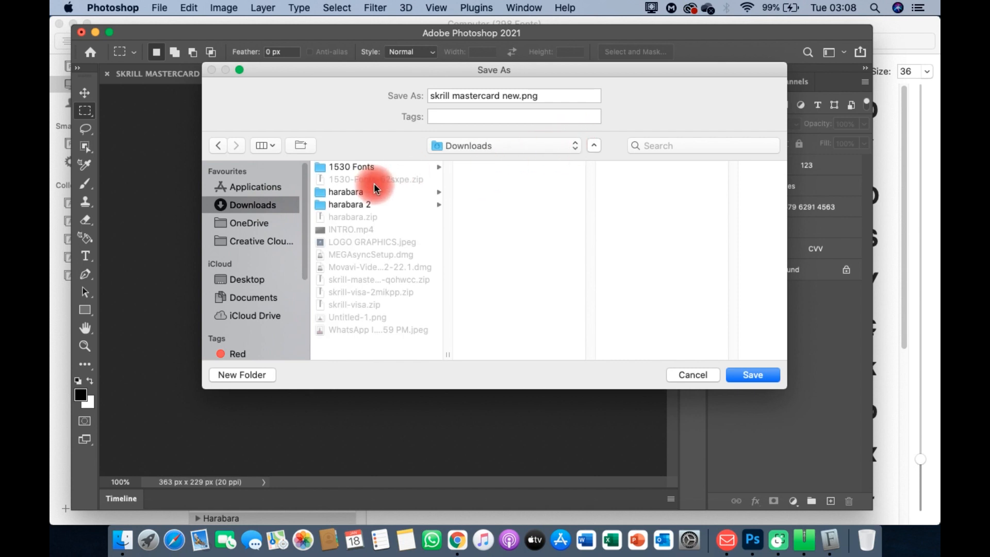
pyautogui.click(755, 376)
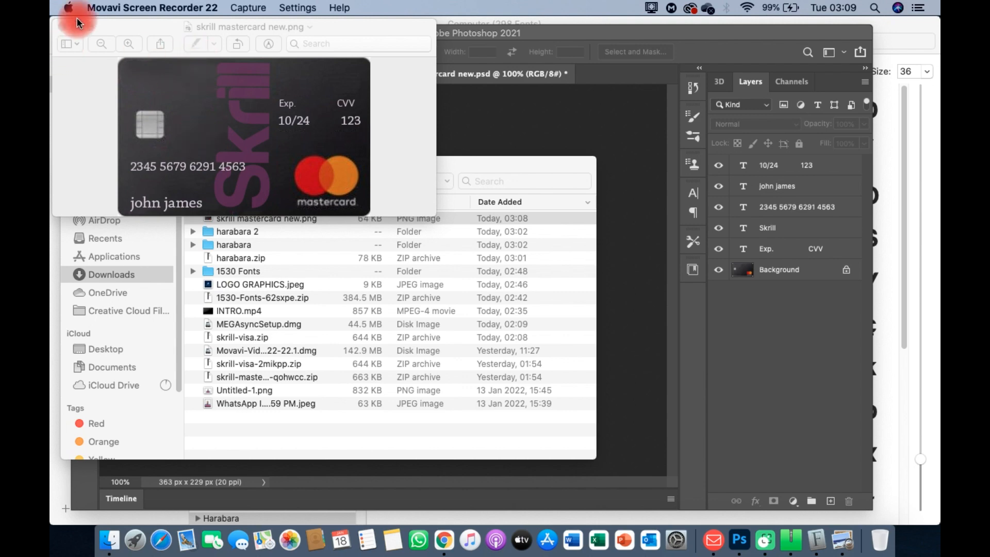
# Step: View the exported card full screen in Preview, zoom out four steps, then close the window
pyautogui.click(89, 27)
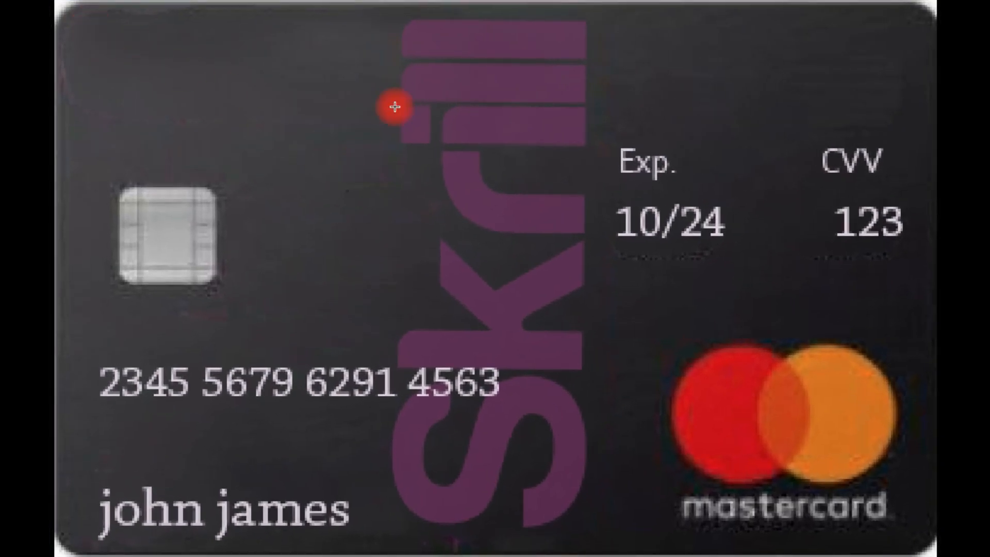
pyautogui.moveTo(740, 238); pyautogui.dragTo(684, 277)
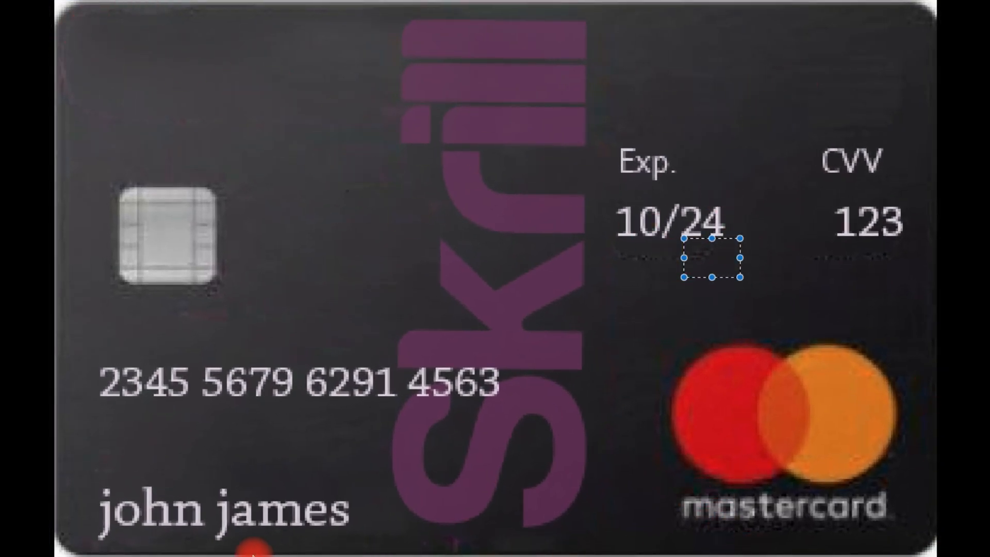
pyautogui.click(189, 523)
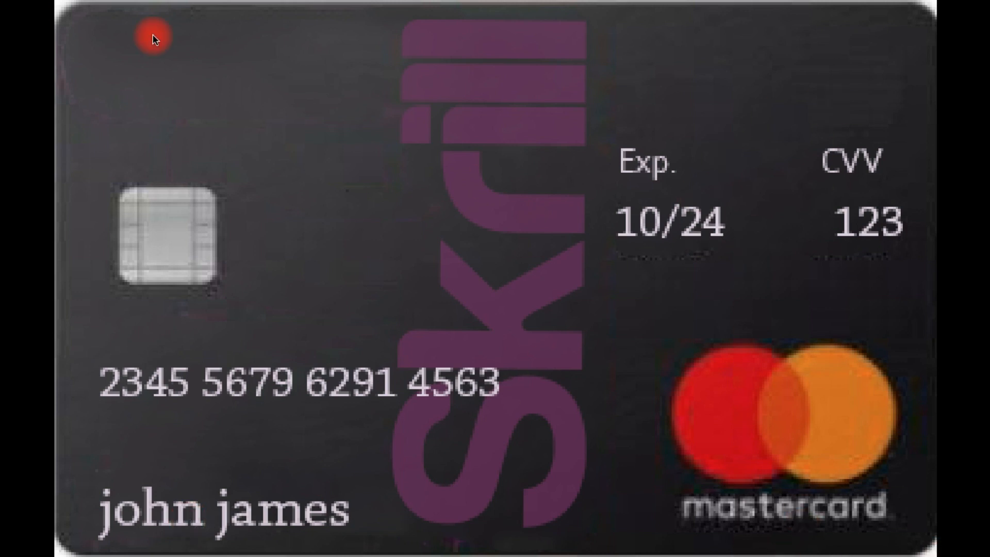
pyautogui.moveTo(62, 8)
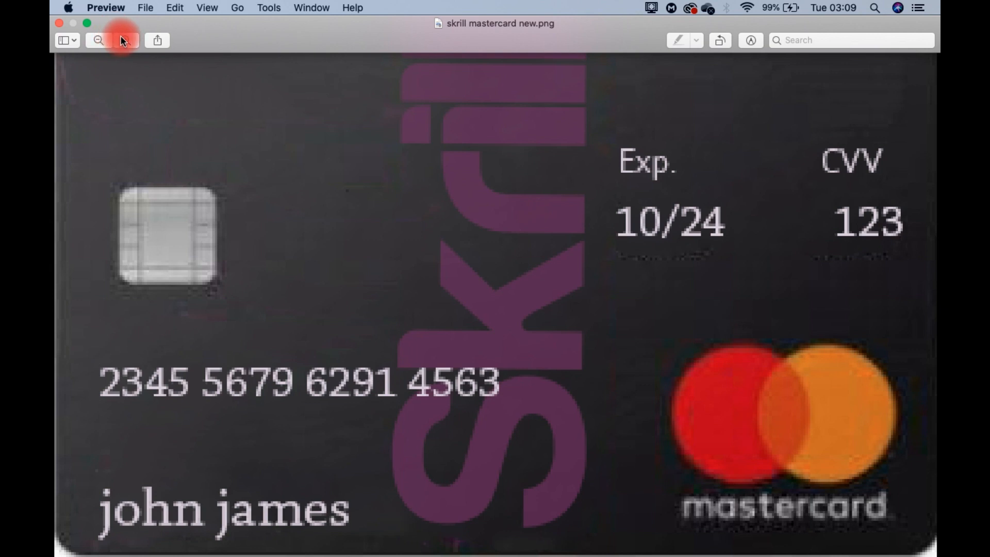
pyautogui.click(95, 40)
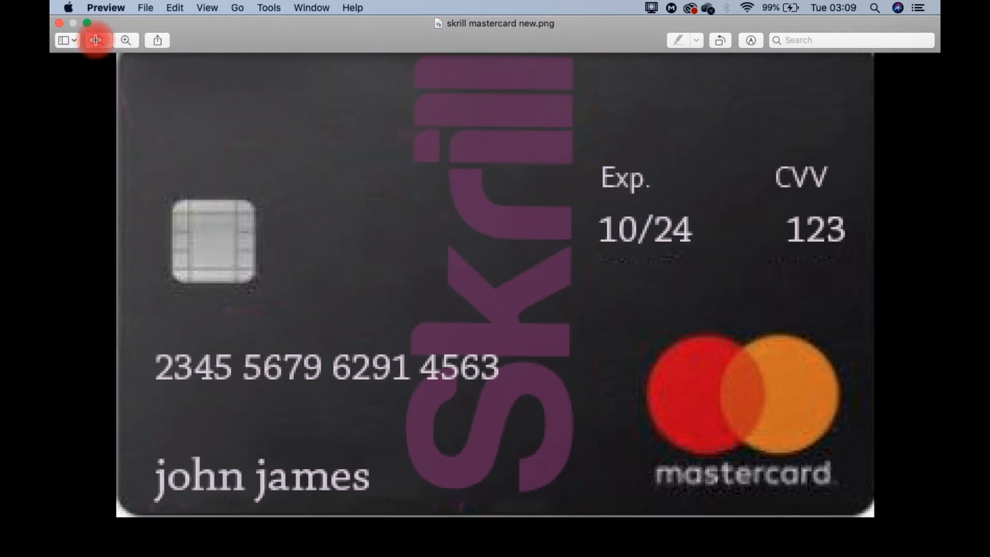
pyautogui.click(95, 39)
pyautogui.click(95, 39)
pyautogui.click(95, 39)
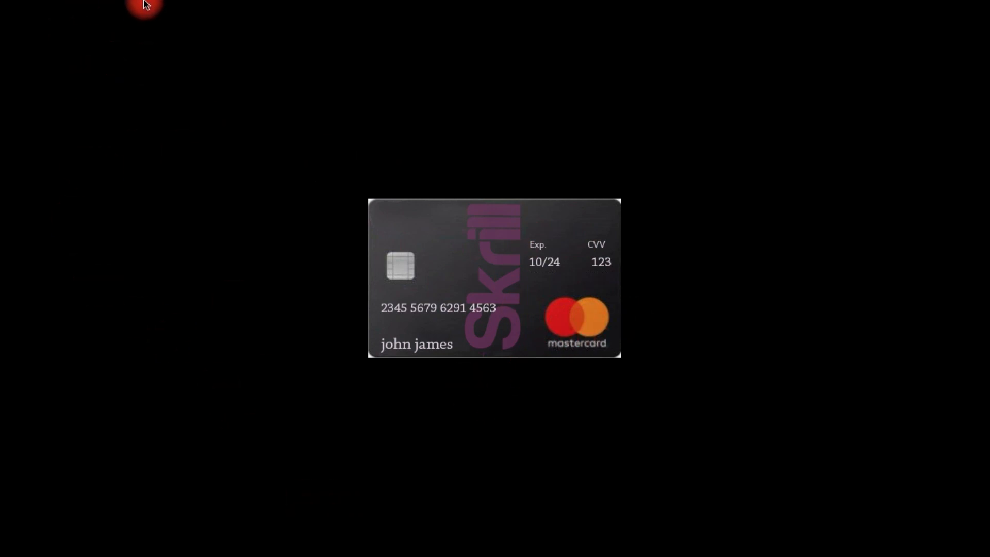
pyautogui.moveTo(143, 4)
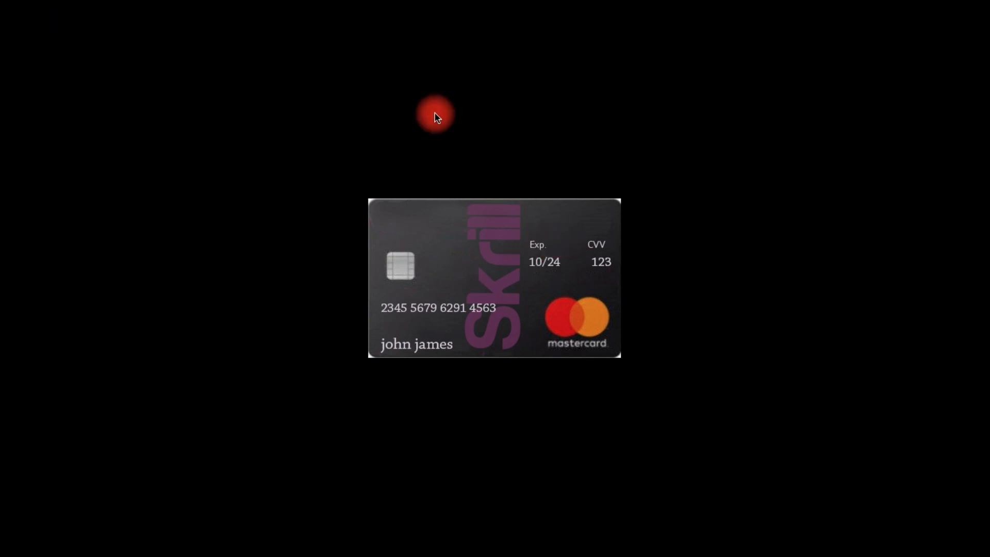
pyautogui.moveTo(178, 4)
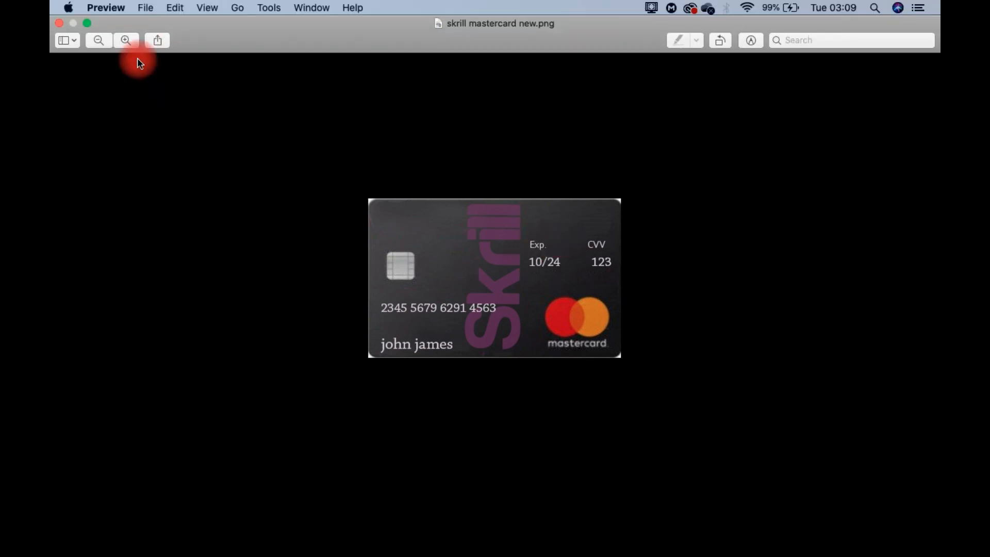
pyautogui.click(60, 24)
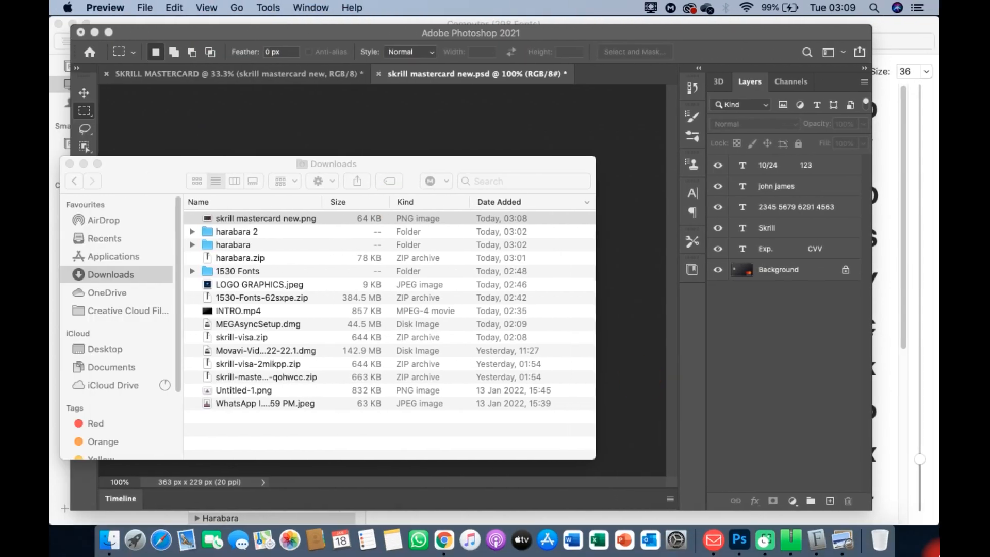